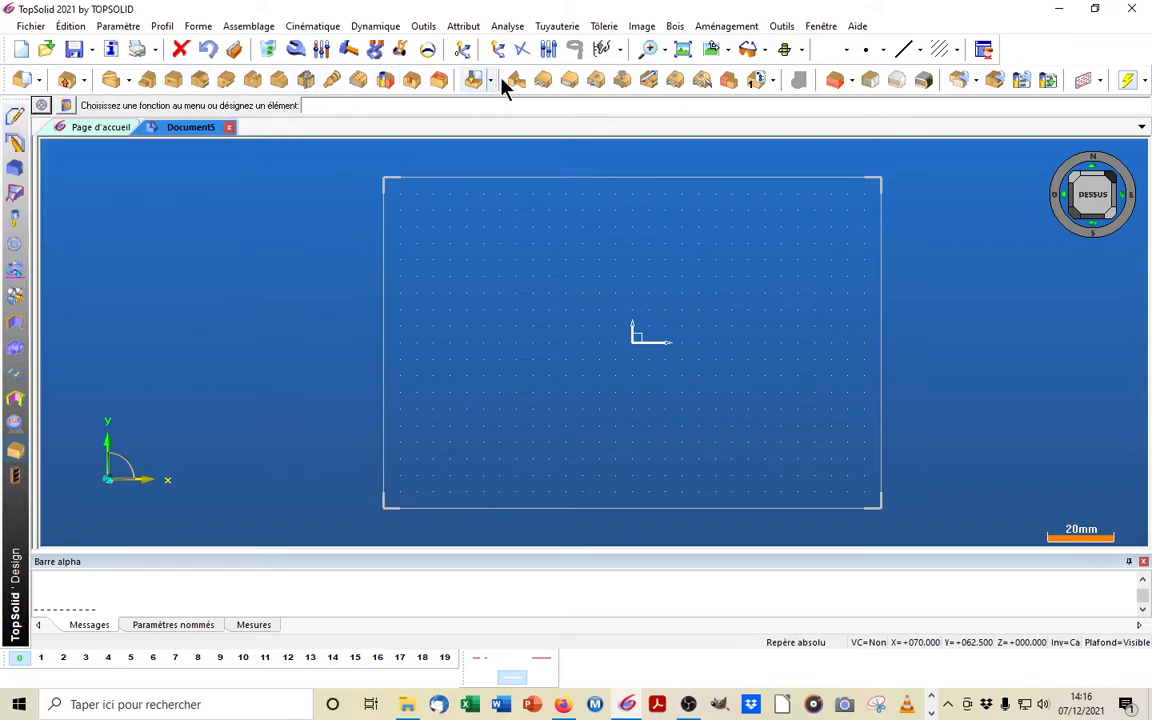
Create a pilot block named bp, 500 mm in X, 700 mm in Y and 24 mm in Z, on the current coordinate frame
{"action": "mouse_move", "coordinate": [852, 83]}
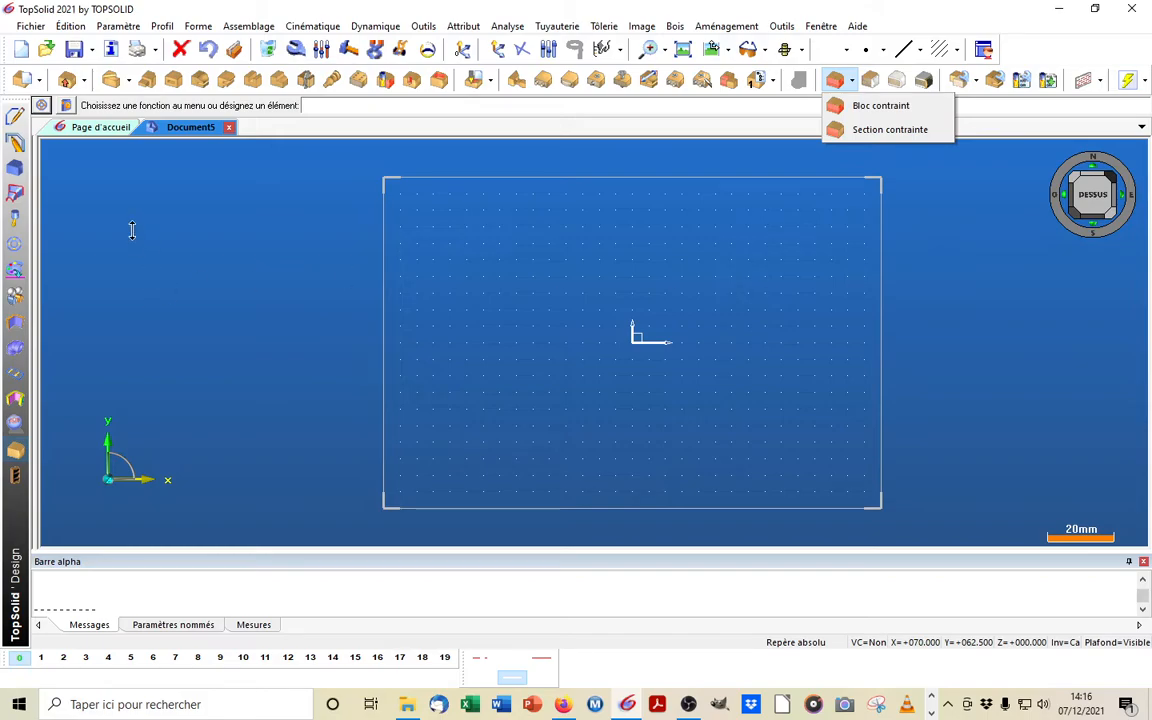
{"action": "left_click", "coordinate": [82, 80]}
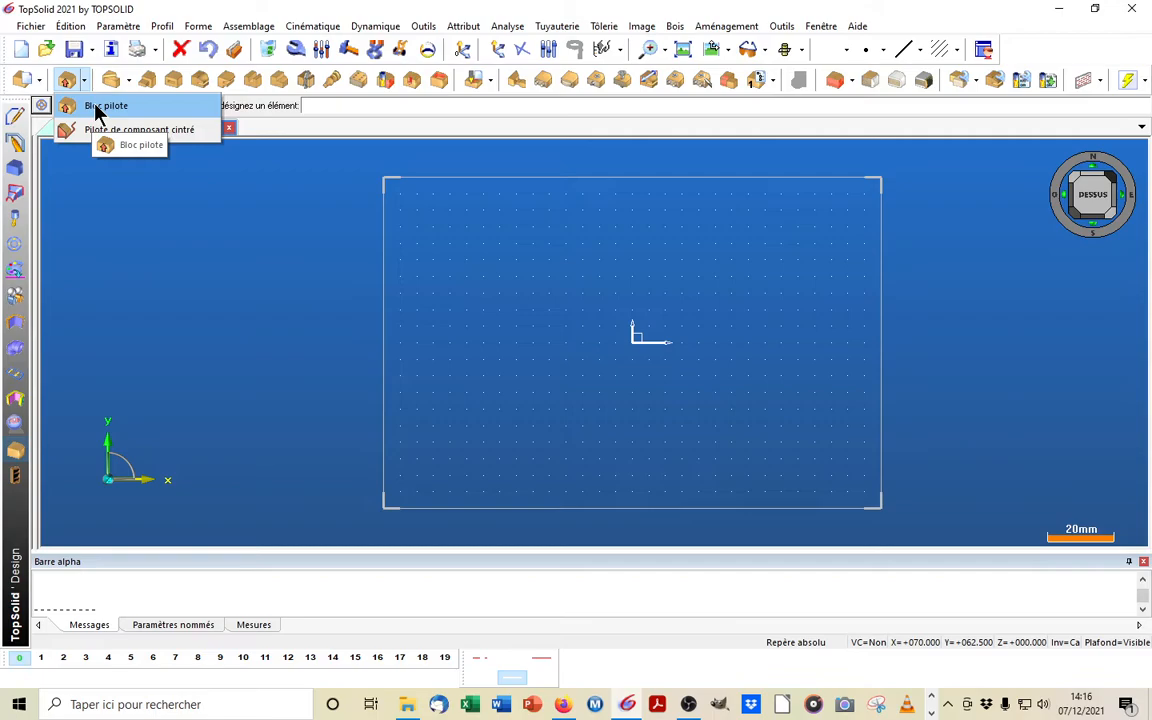
{"action": "left_click", "coordinate": [96, 108]}
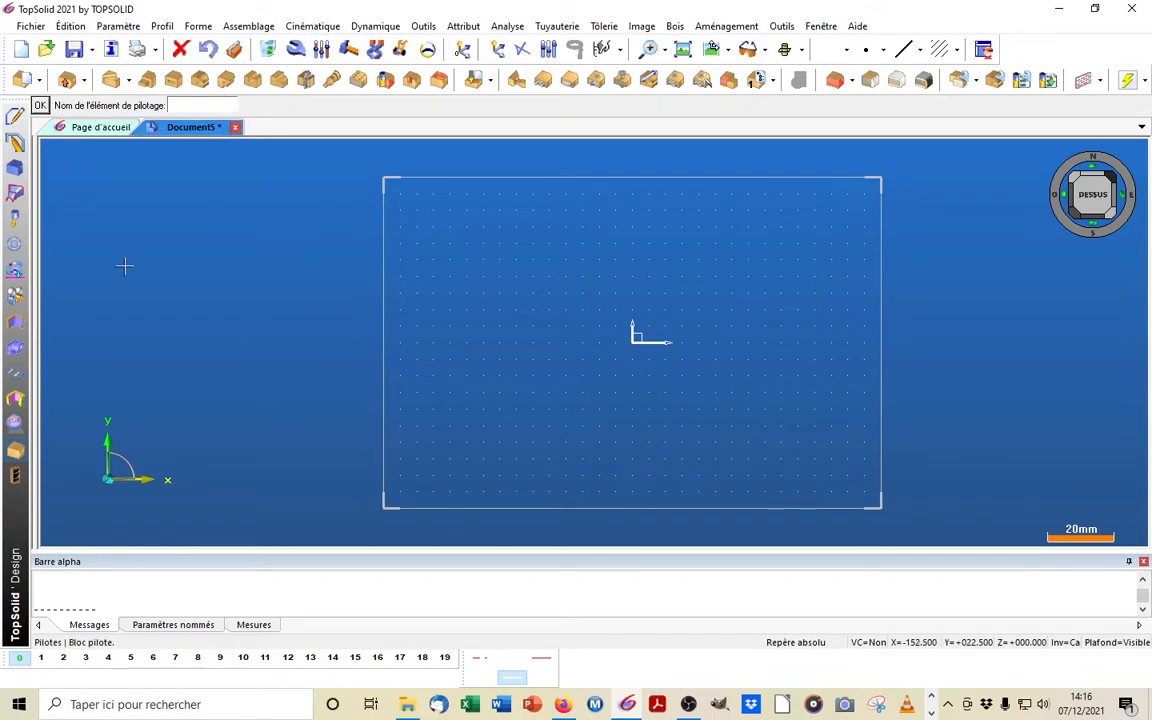
{"action": "type", "text": "bp"}
{"action": "key", "text": "Return"}
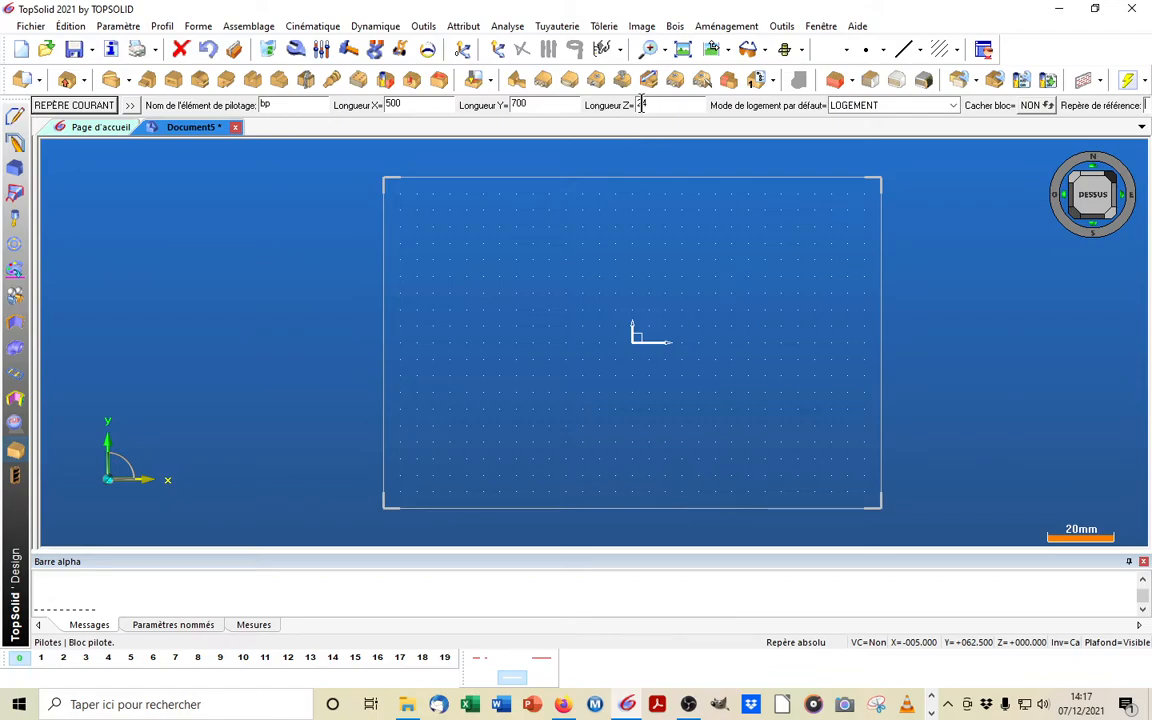
{"action": "left_click", "coordinate": [90, 113]}
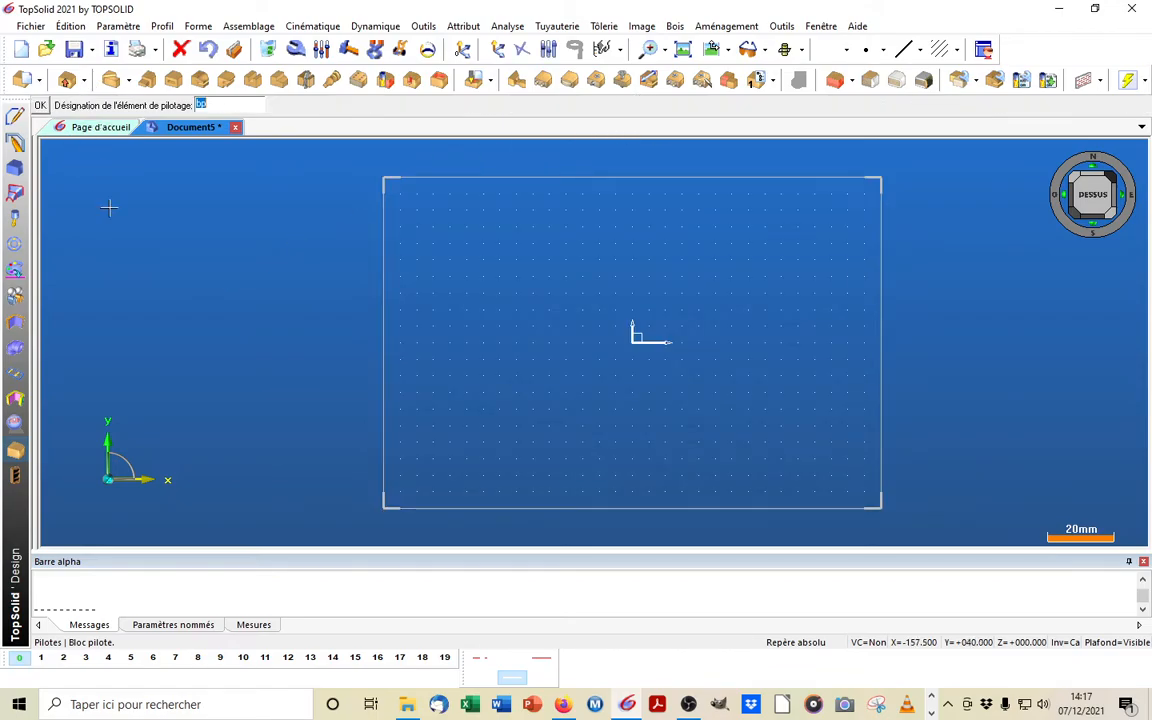
{"action": "left_click", "coordinate": [39, 106]}
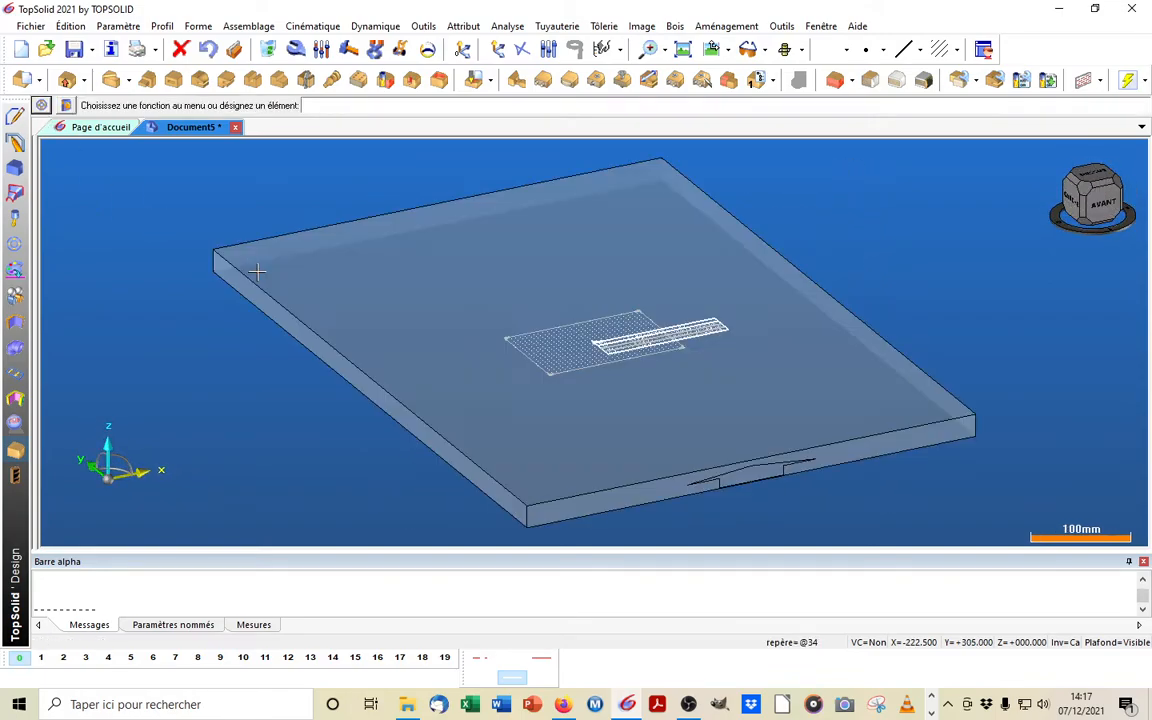
Place a 24 x 80 constrained section as the left stile, spanning the block's top and bottom faces and set flush inside its left edge
{"action": "middle_click_drag", "start_coordinate": [746, 341], "coordinate": [730, 320]}
{"action": "scroll", "coordinate": [558, 184], "scroll_direction": "down", "scroll_amount": 2}
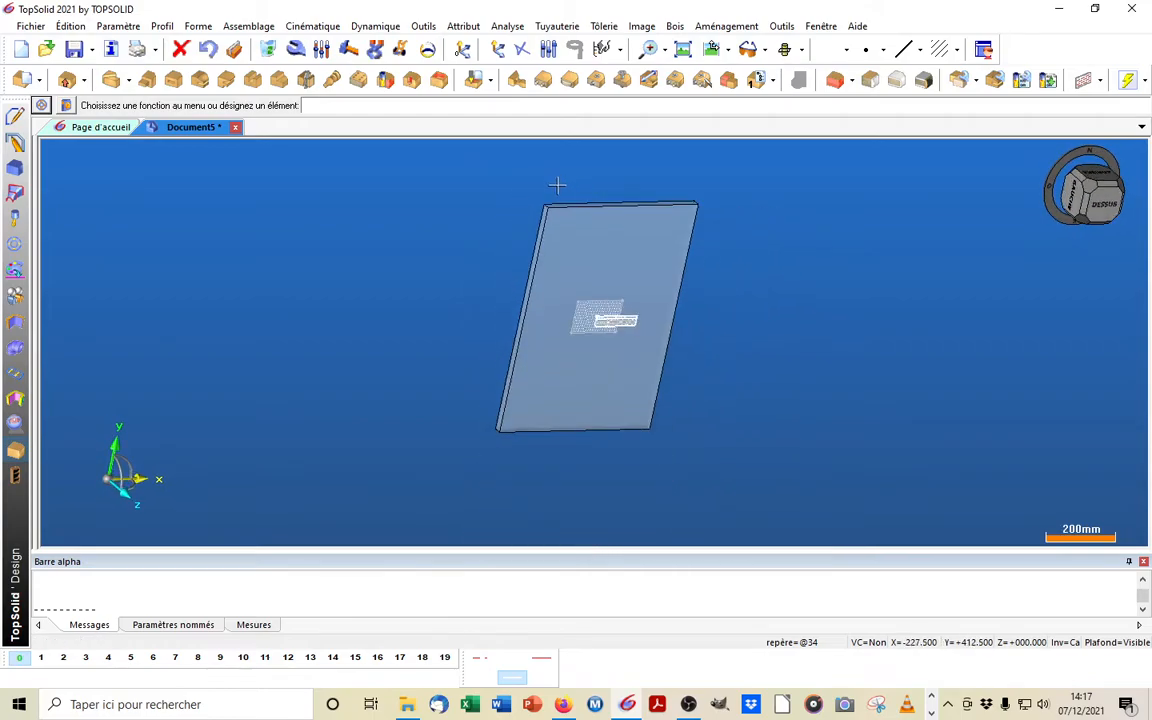
{"action": "scroll", "coordinate": [506, 183], "scroll_direction": "up", "scroll_amount": 1}
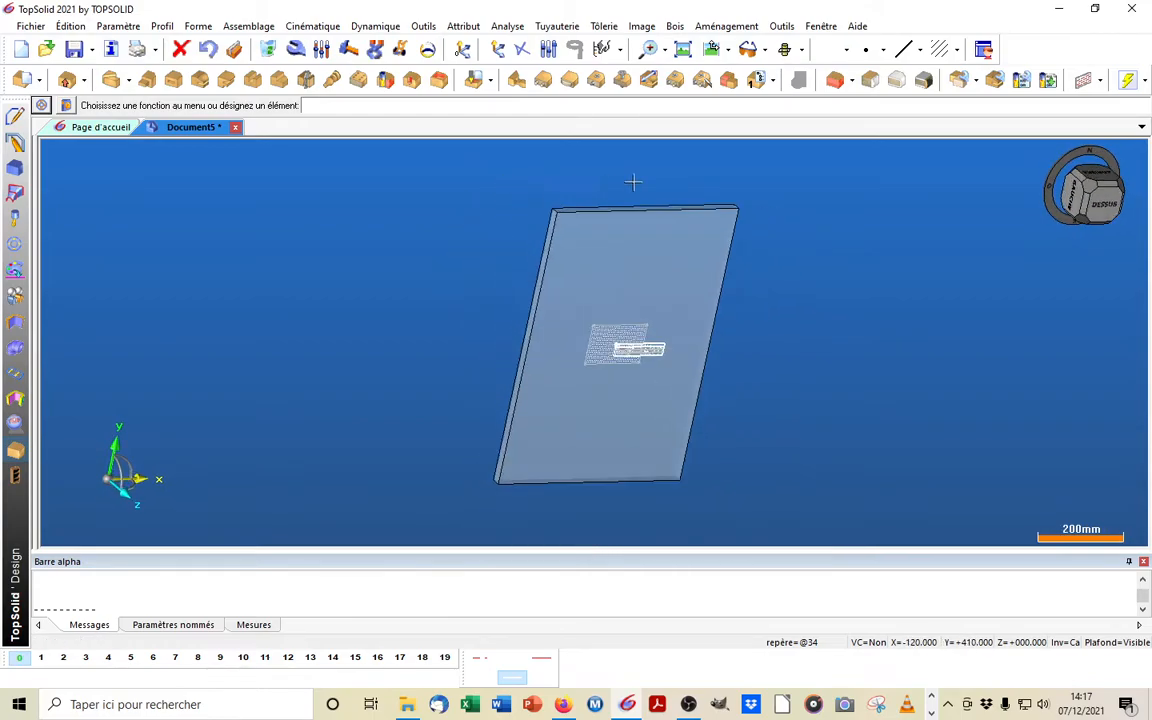
{"action": "left_click", "coordinate": [856, 88]}
{"action": "left_click", "coordinate": [866, 101]}
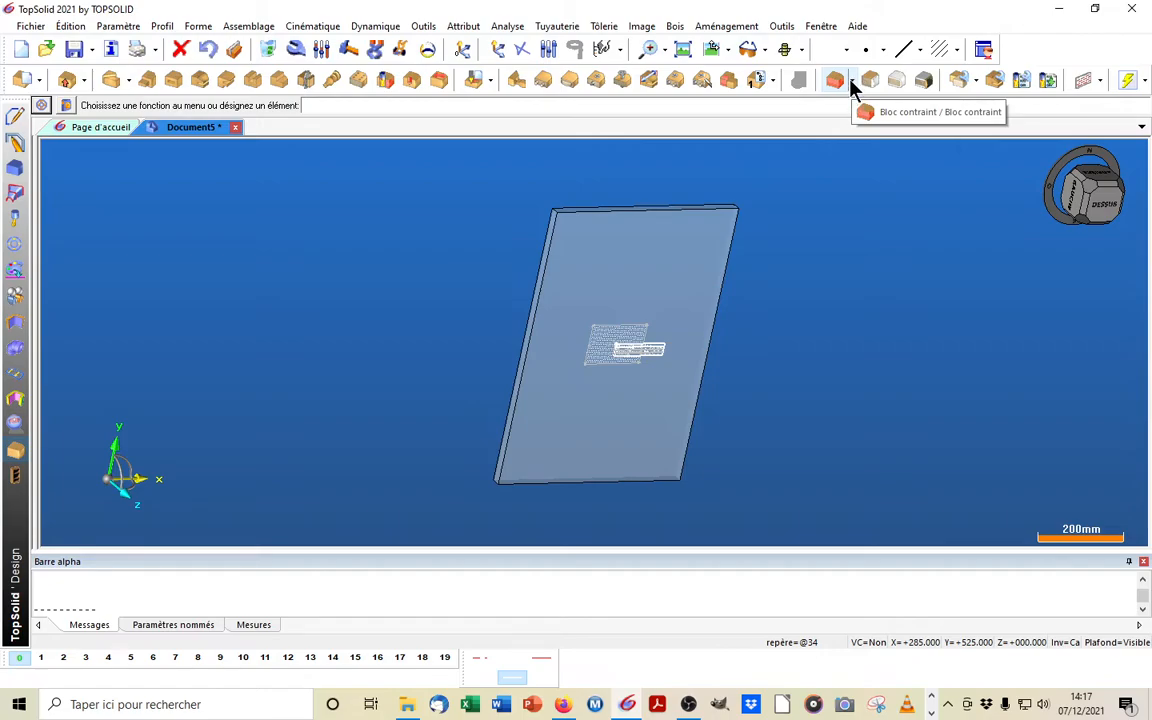
{"action": "left_click", "coordinate": [856, 87]}
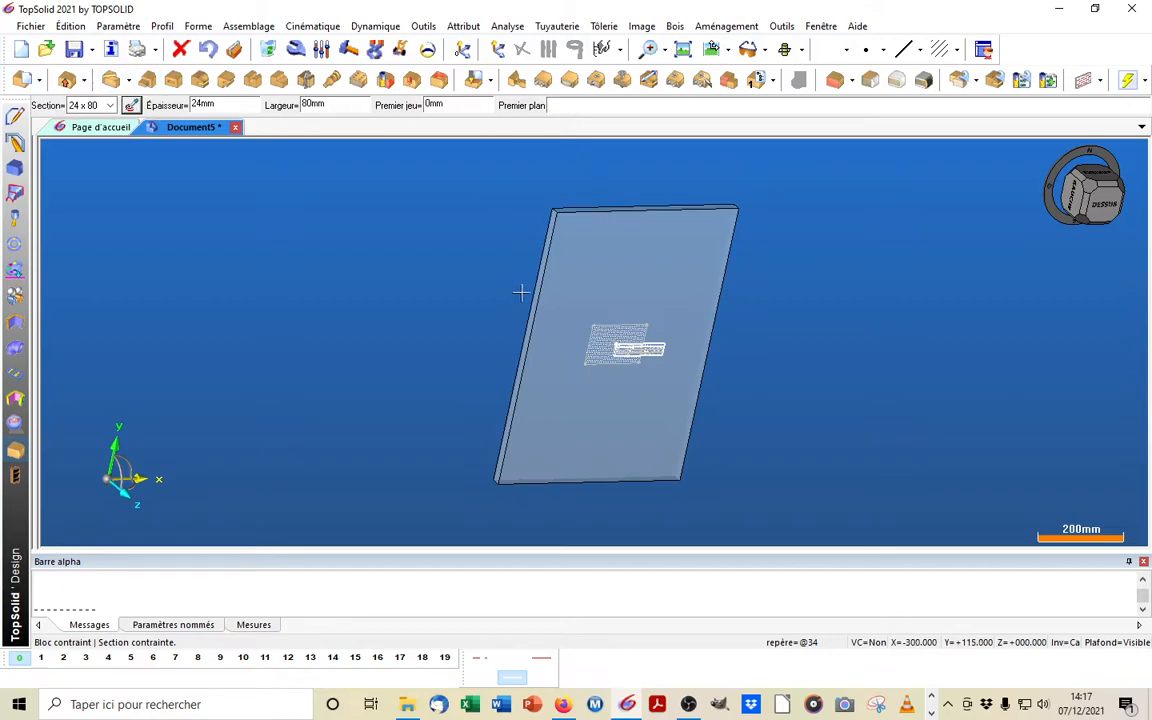
{"action": "left_click", "coordinate": [576, 217]}
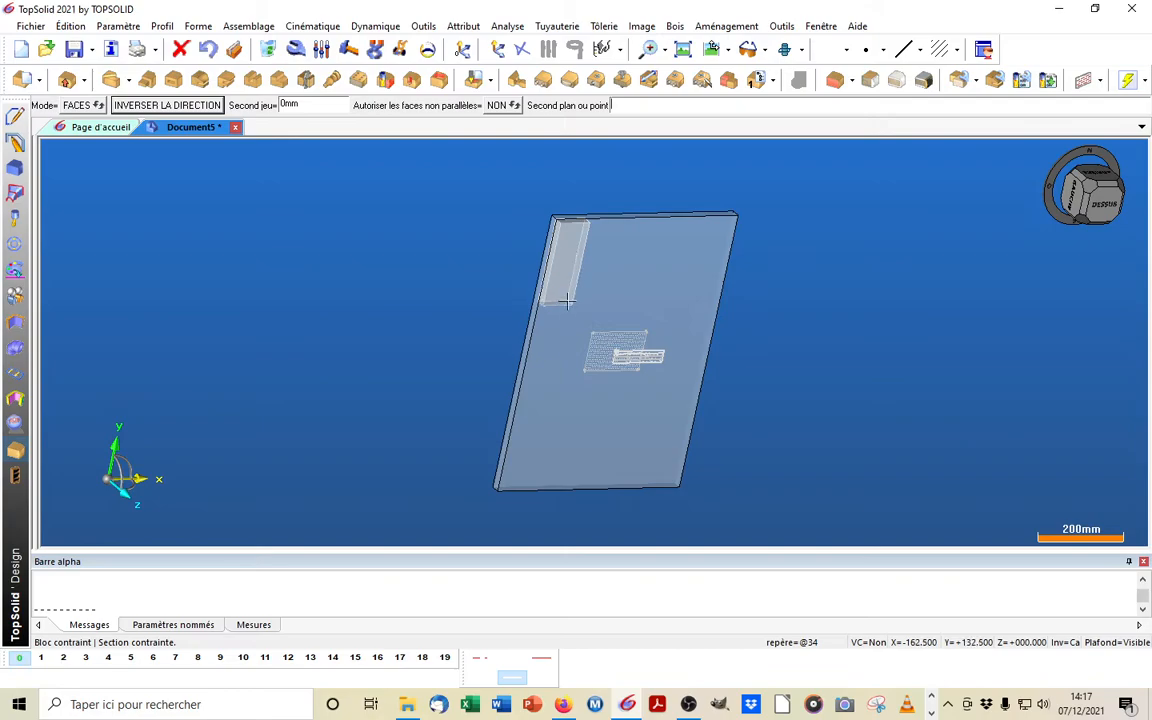
{"action": "left_click", "coordinate": [541, 488]}
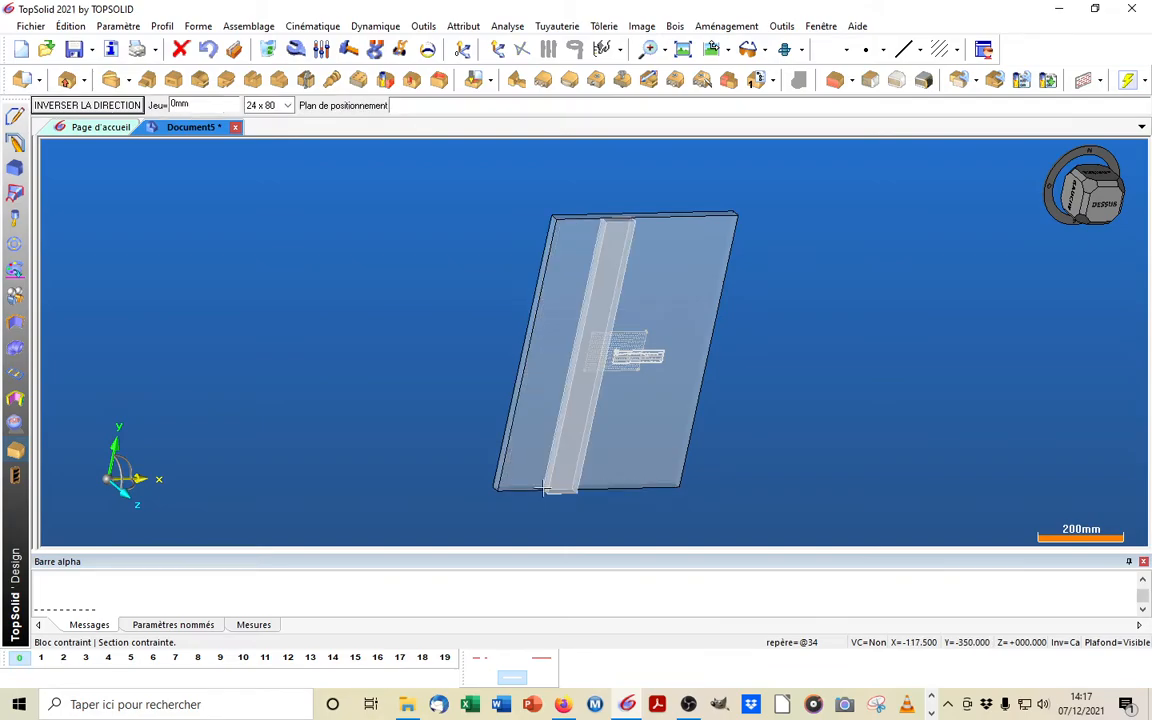
{"action": "left_click", "coordinate": [507, 423]}
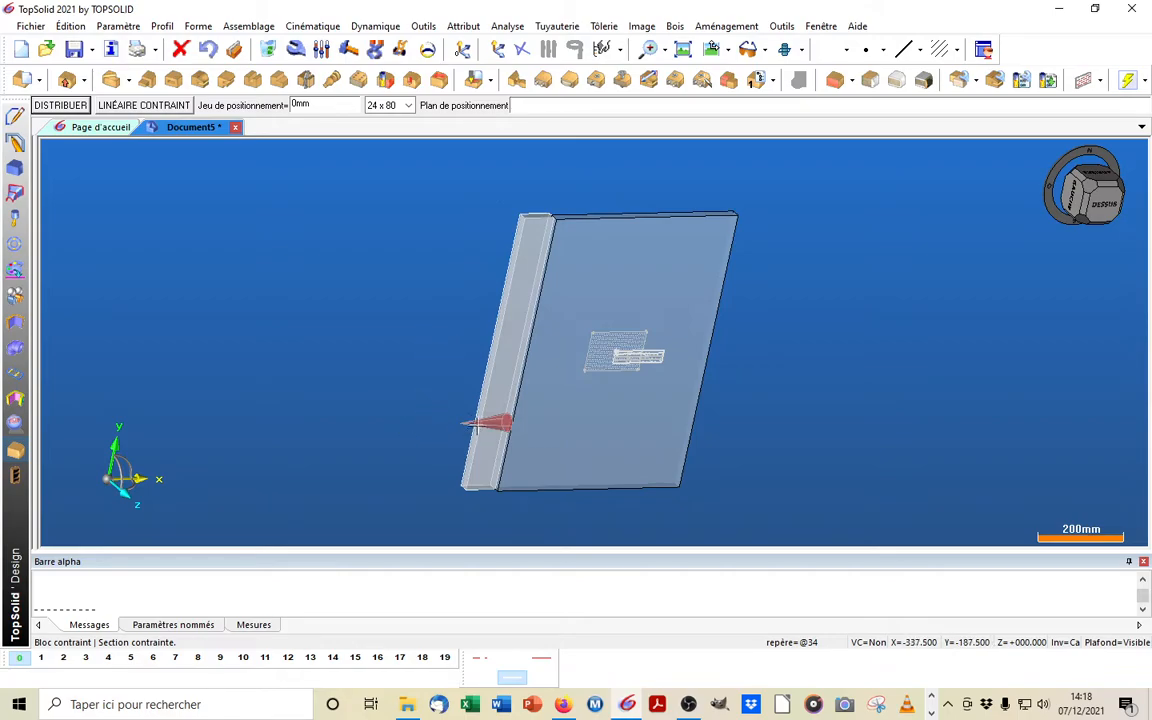
{"action": "left_click", "coordinate": [478, 424]}
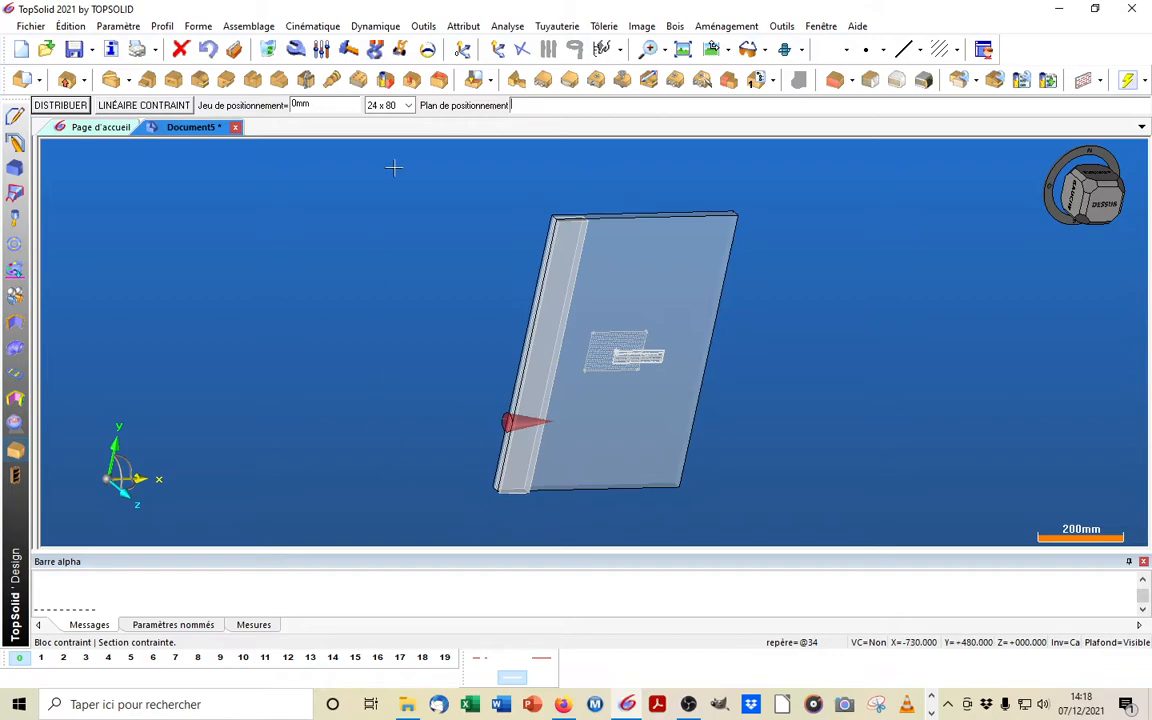
{"action": "left_click", "coordinate": [606, 276]}
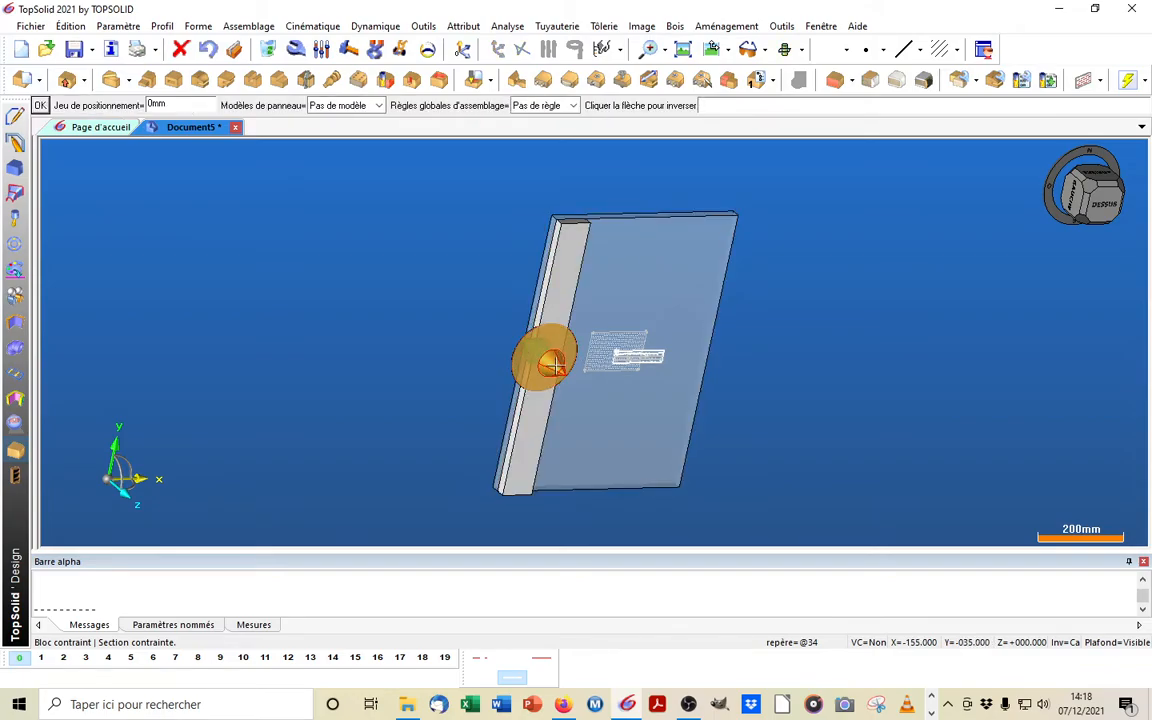
{"action": "left_click", "coordinate": [553, 366]}
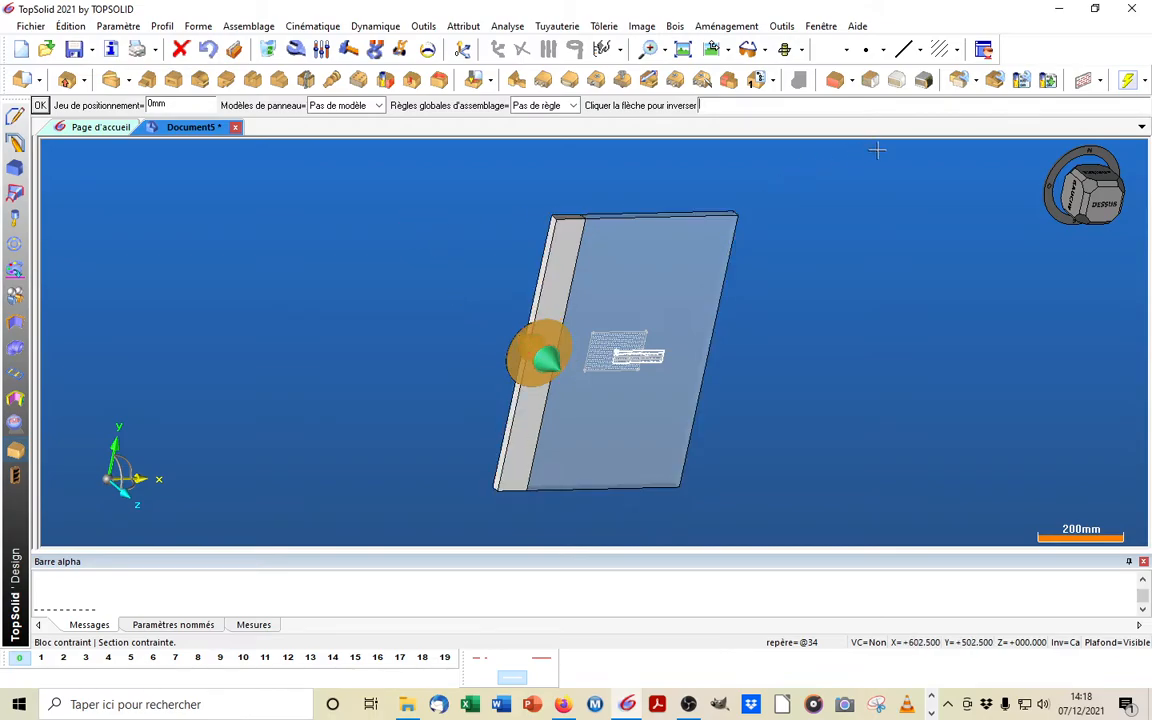
Add a 24 x 80 constrained section as the right stile, from the block's top face to its bottom face, flush inside the right edge
{"action": "left_click", "coordinate": [853, 85]}
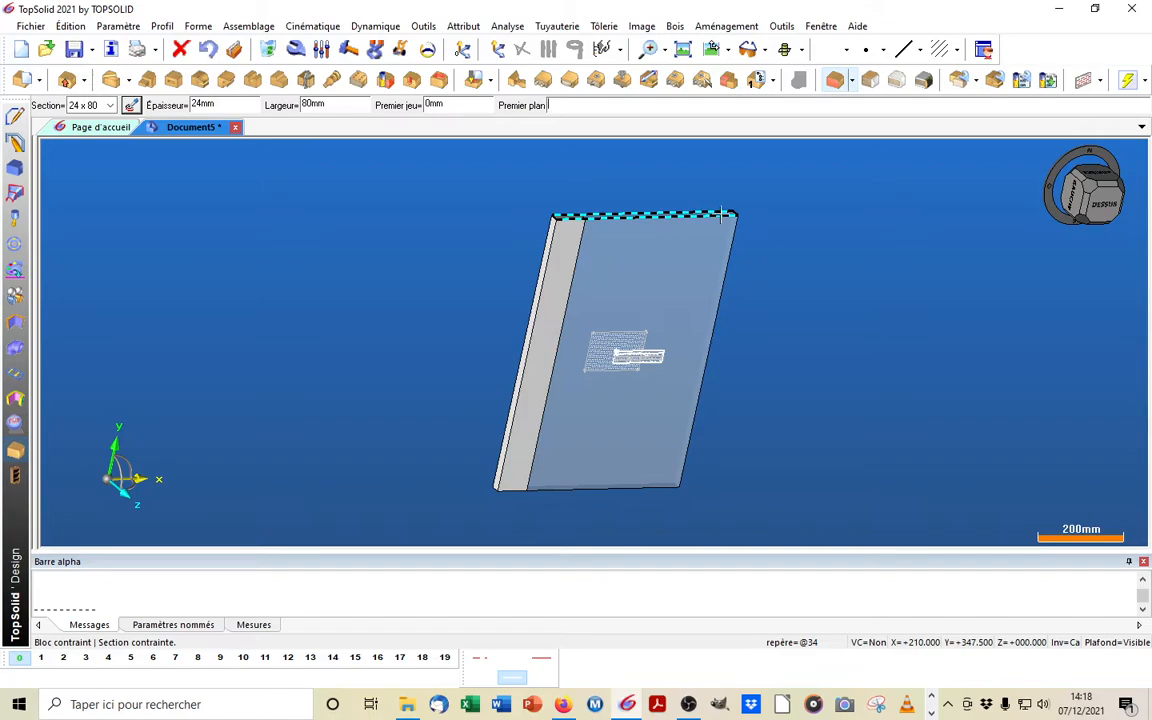
{"action": "left_click", "coordinate": [721, 214]}
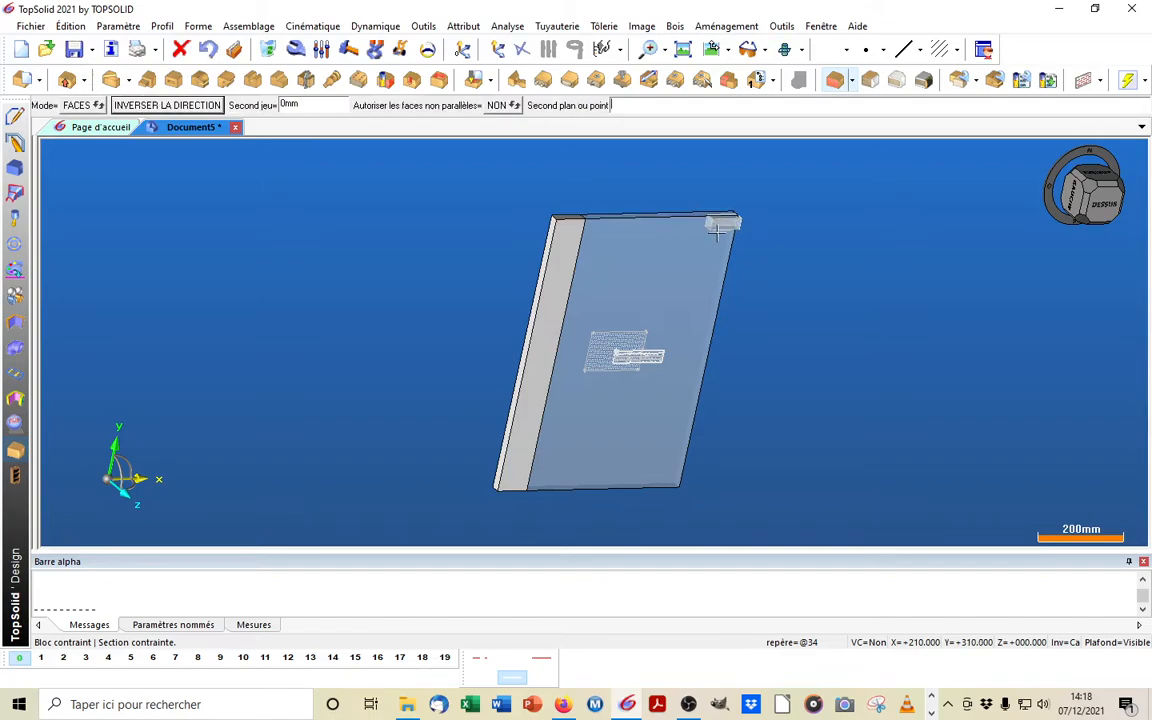
{"action": "left_click", "coordinate": [660, 486]}
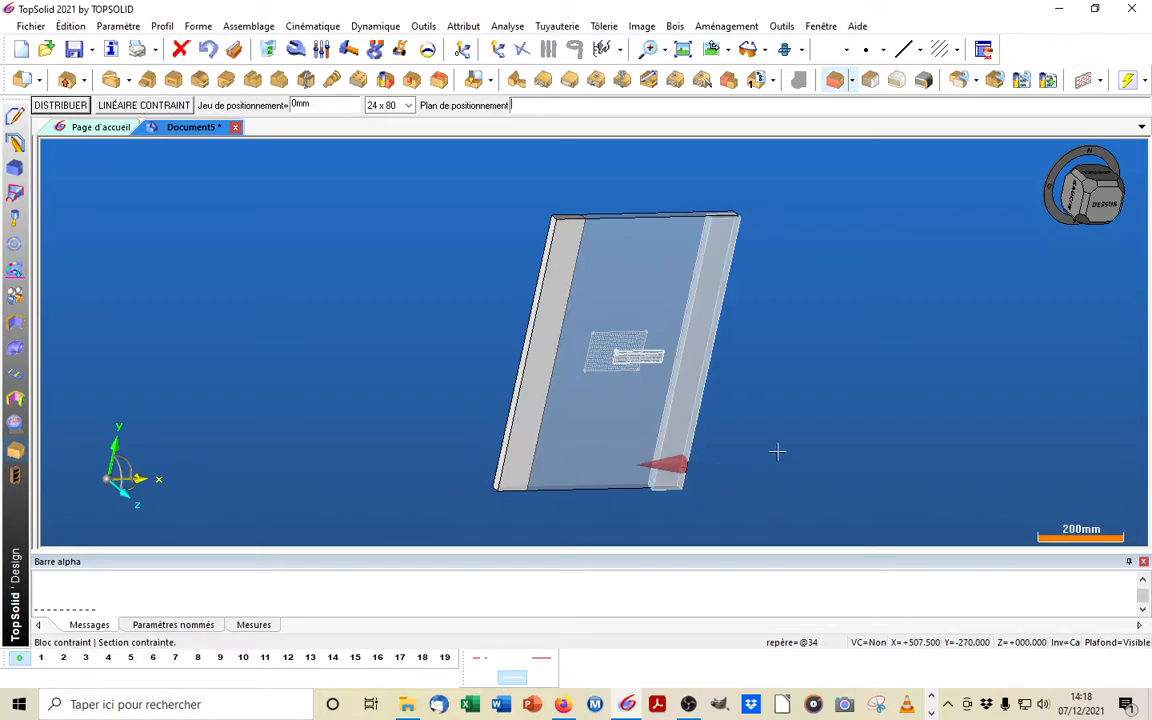
{"action": "left_click", "coordinate": [629, 441]}
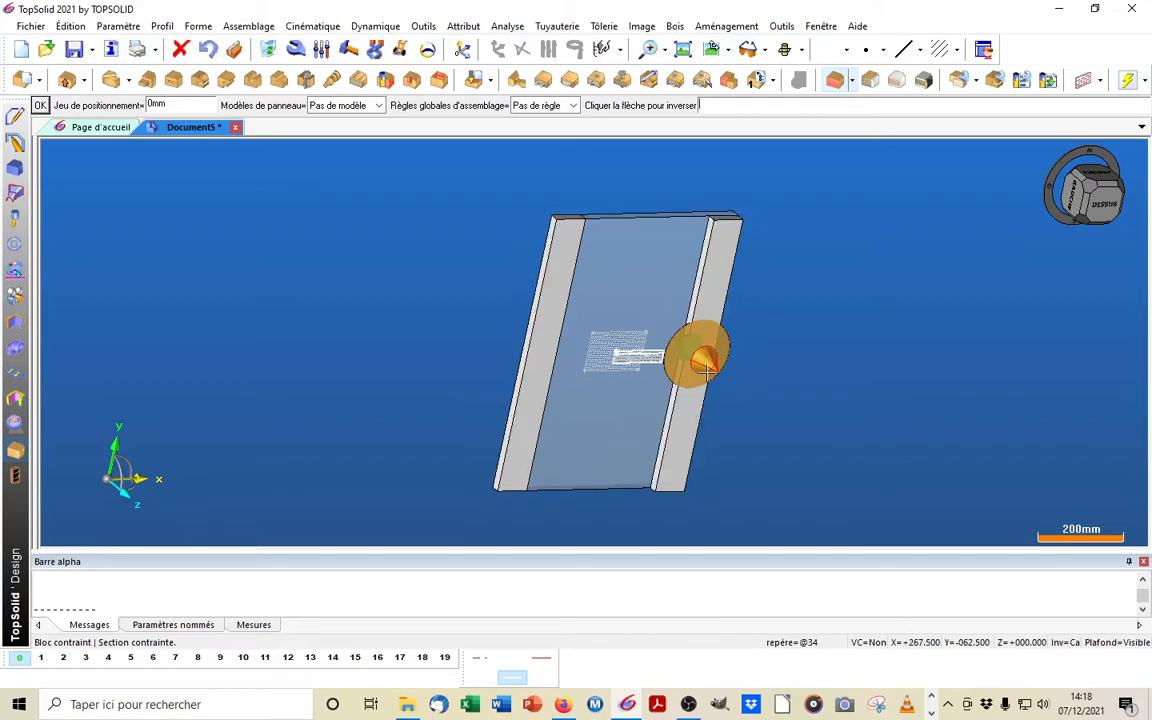
{"action": "key", "text": "Return"}
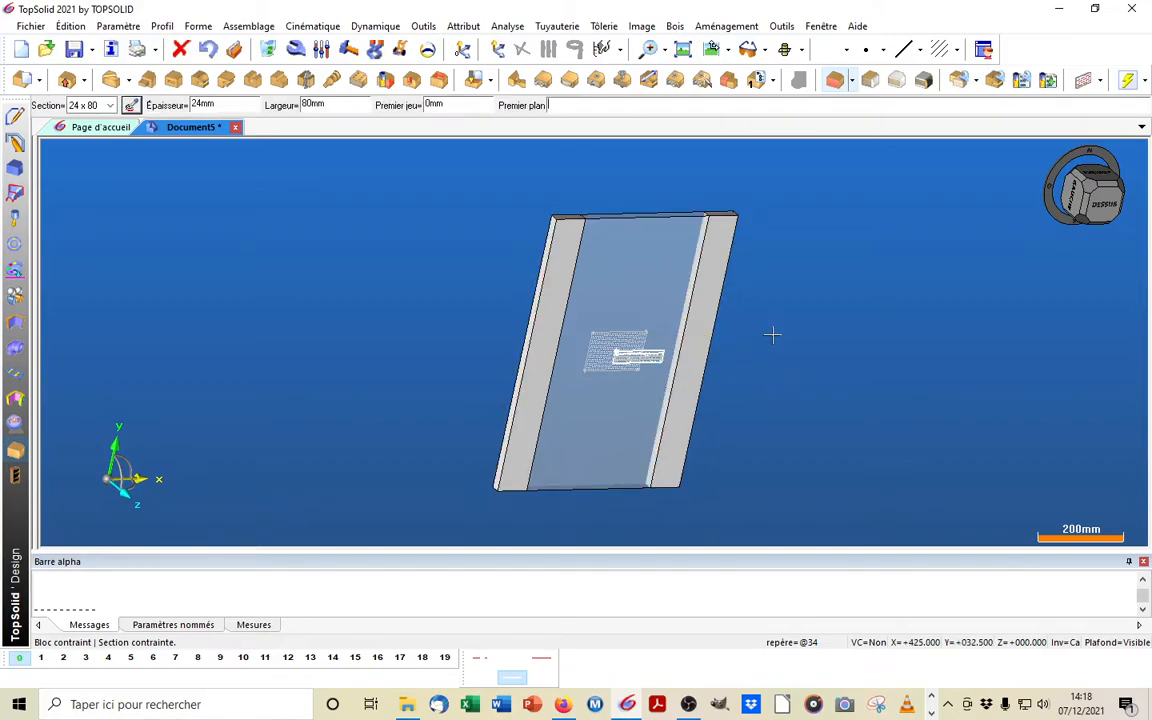
Add a 24 x 80 constrained section as the top rail, spanning the block's left and right side faces and aligned inside its top face
{"action": "left_click", "coordinate": [549, 235]}
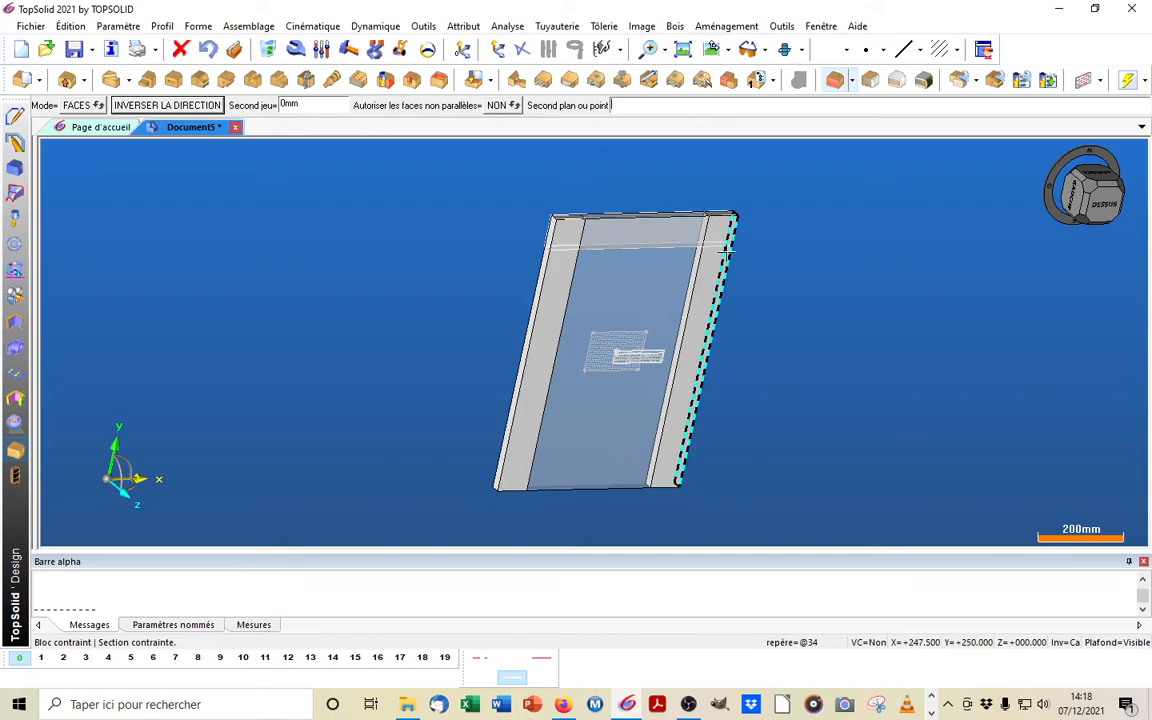
{"action": "left_click", "coordinate": [728, 254]}
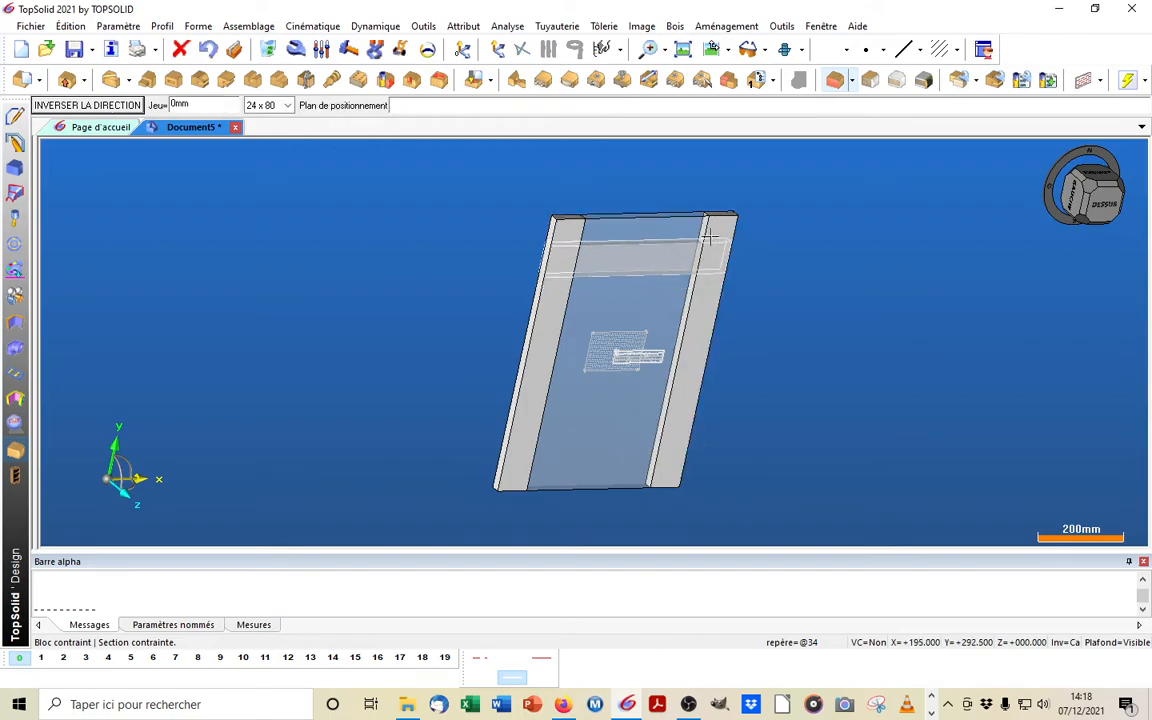
{"action": "left_click", "coordinate": [691, 211]}
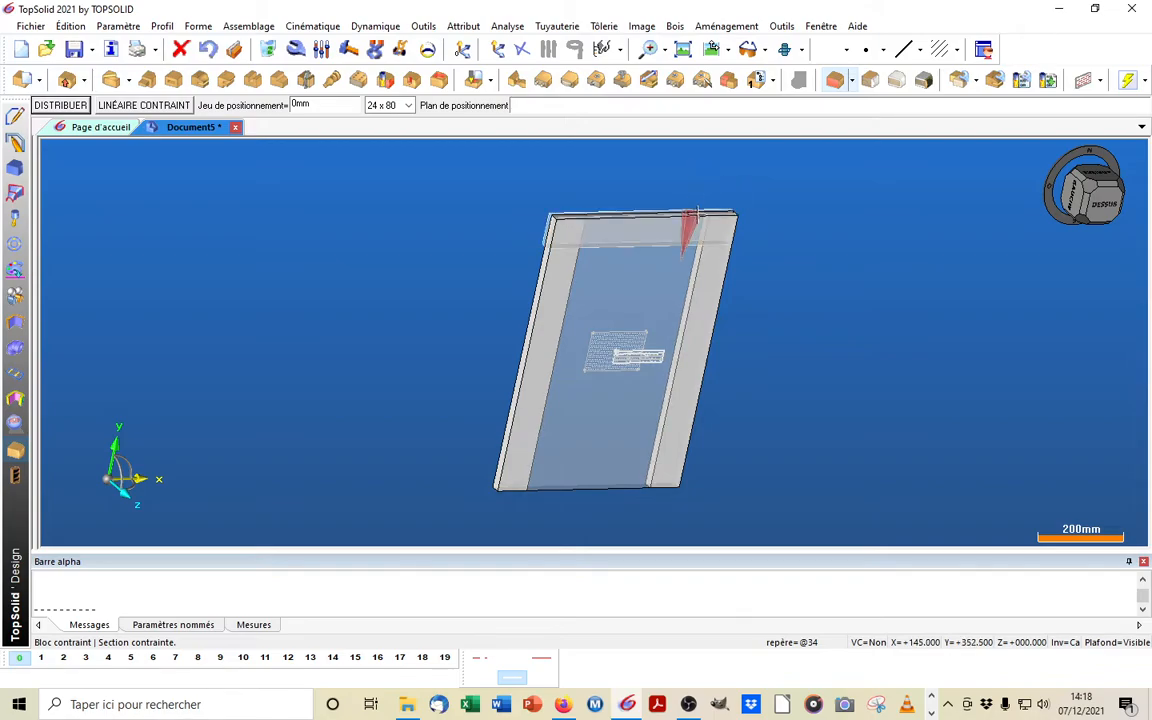
{"action": "left_click", "coordinate": [660, 275]}
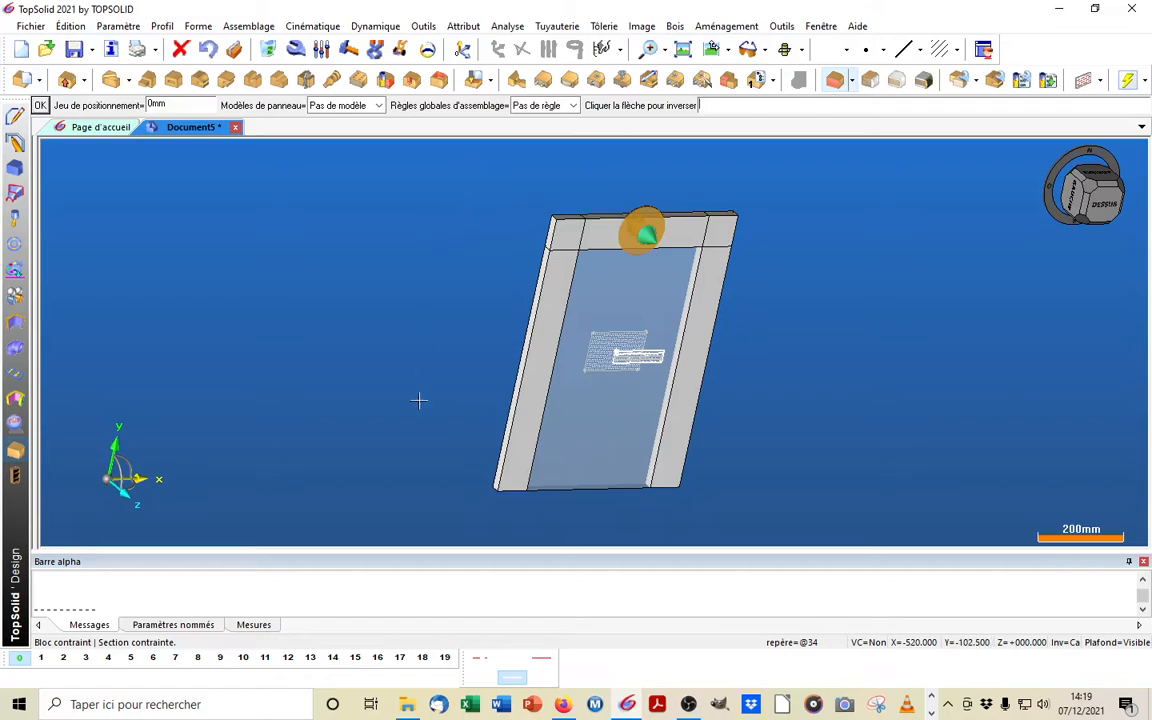
{"action": "key", "text": "Return"}
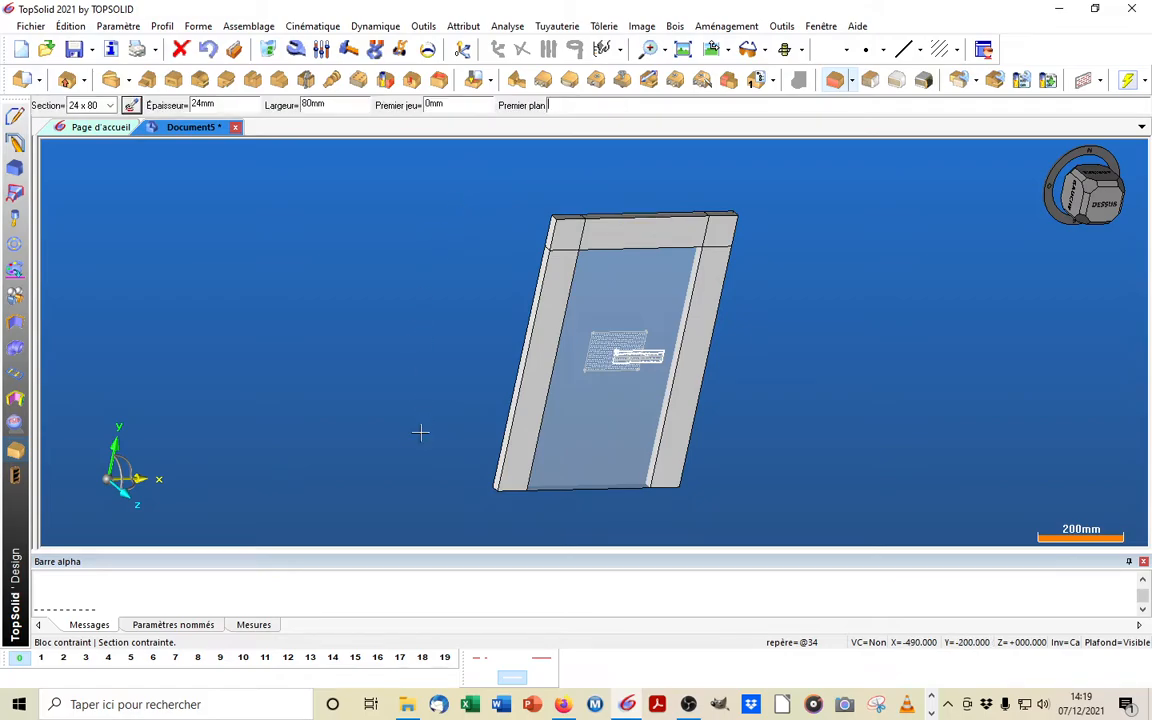
Add a 24 x 80 constrained section as the bottom rail between the block's side faces, aligned inside its bottom face and within the block's thickness
{"action": "left_click", "coordinate": [498, 470]}
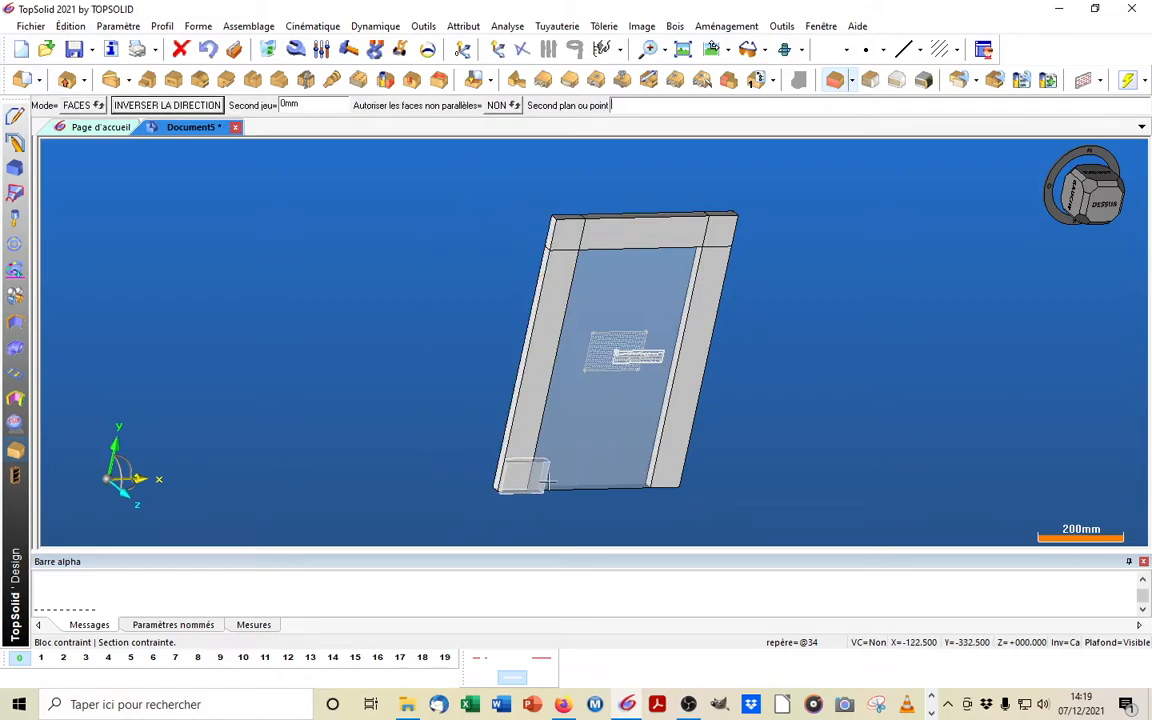
{"action": "left_click", "coordinate": [678, 480]}
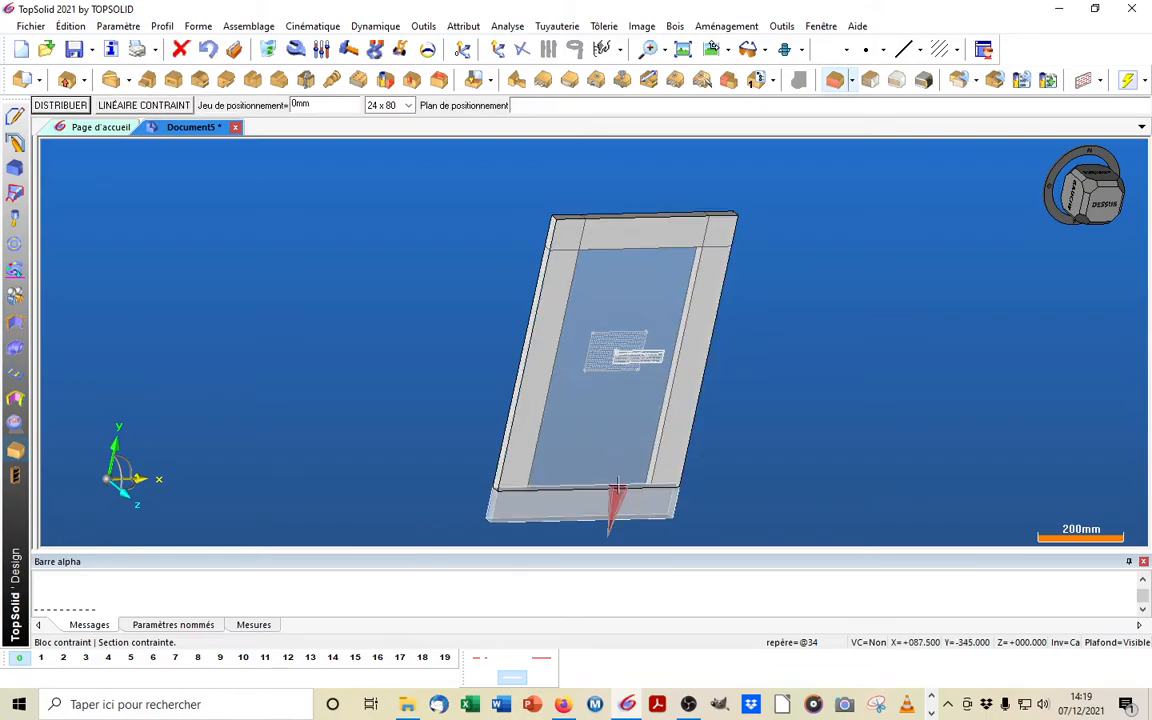
{"action": "left_click", "coordinate": [596, 408]}
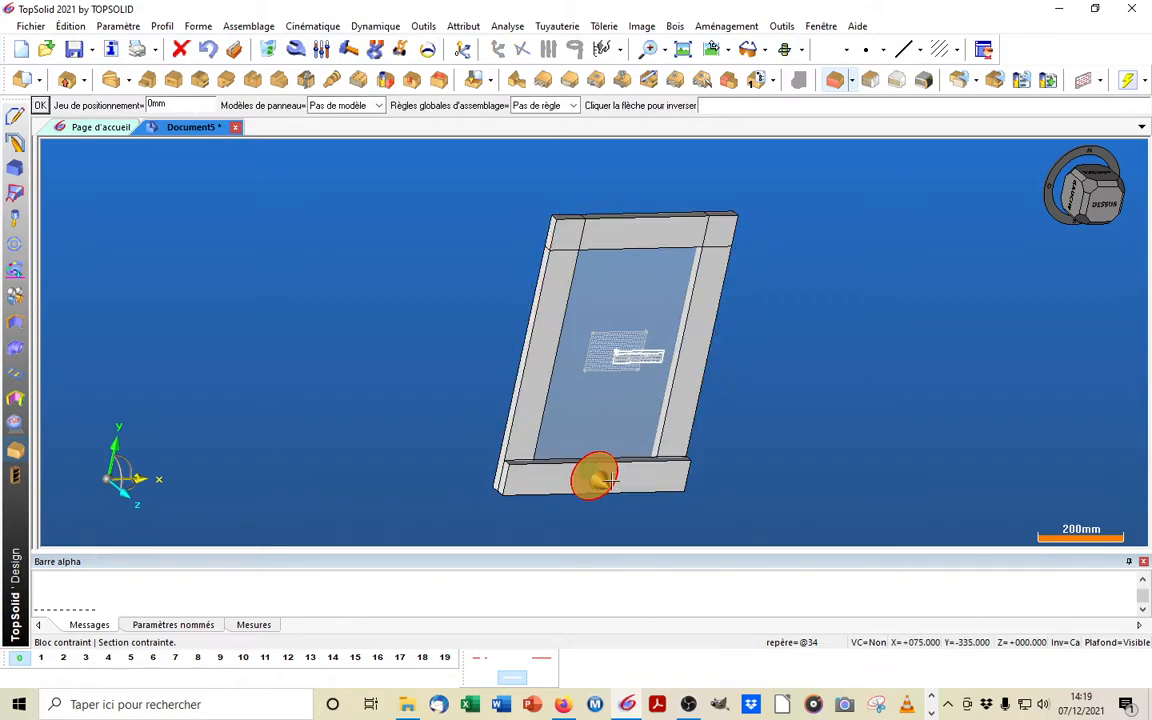
{"action": "left_click", "coordinate": [600, 481]}
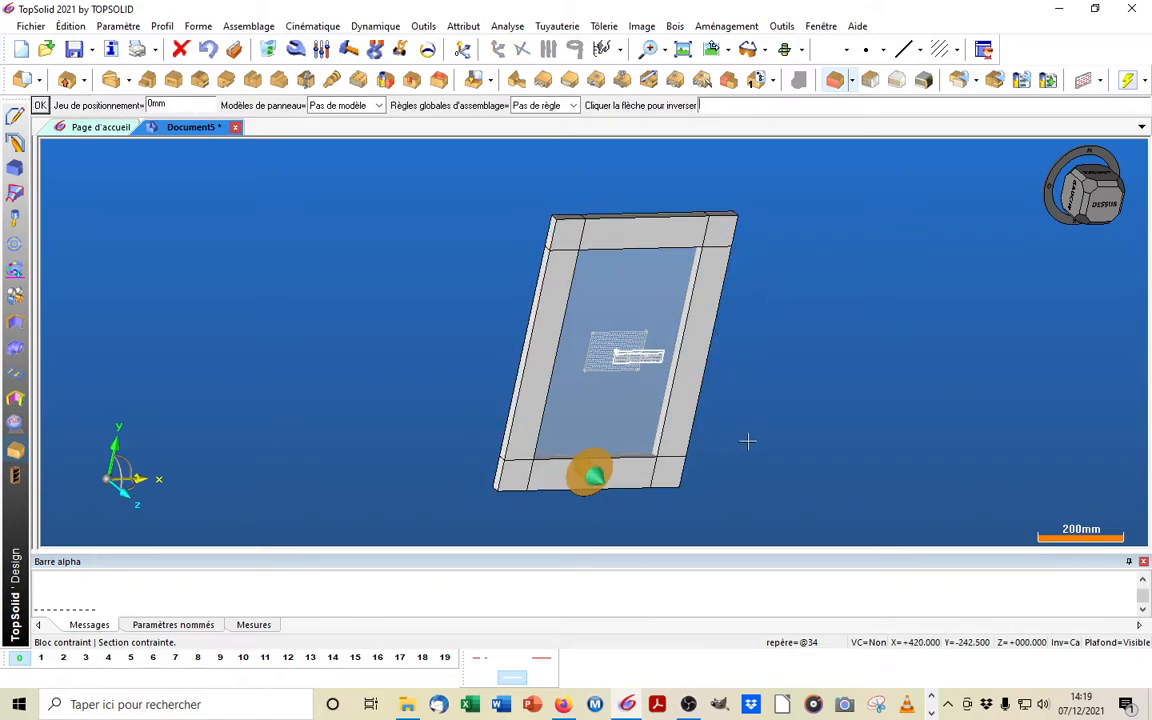
{"action": "middle_click", "coordinate": [765, 415]}
Mitre the frame's top-left corner between the left stile and the top rail, using automatic mode with a 0 mm offset
{"action": "middle_click_drag", "start_coordinate": [807, 257], "coordinate": [780, 261]}
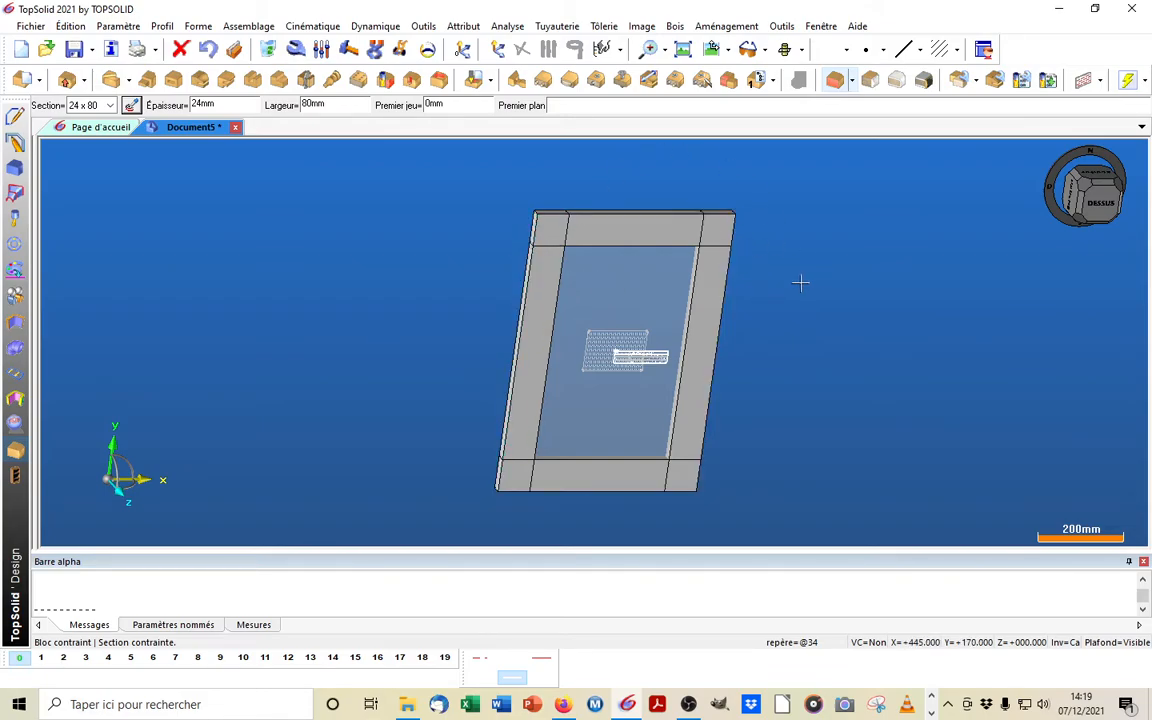
{"action": "middle_click_drag", "start_coordinate": [753, 481], "coordinate": [765, 487]}
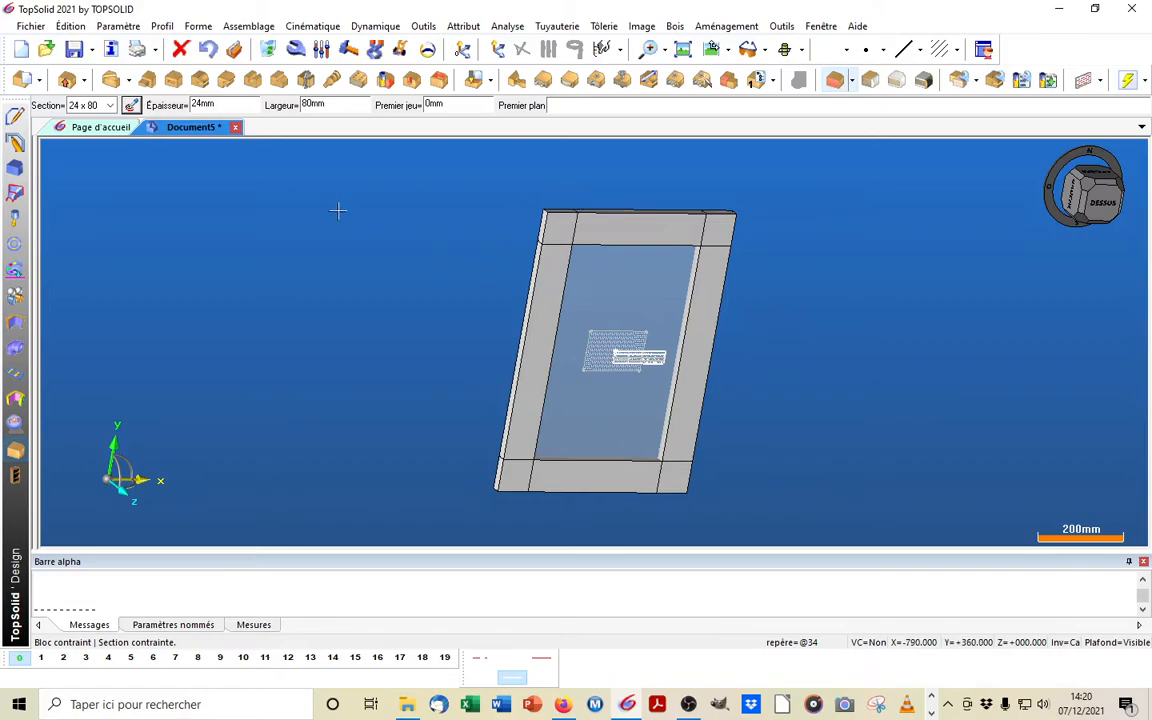
{"action": "left_click", "coordinate": [111, 80]}
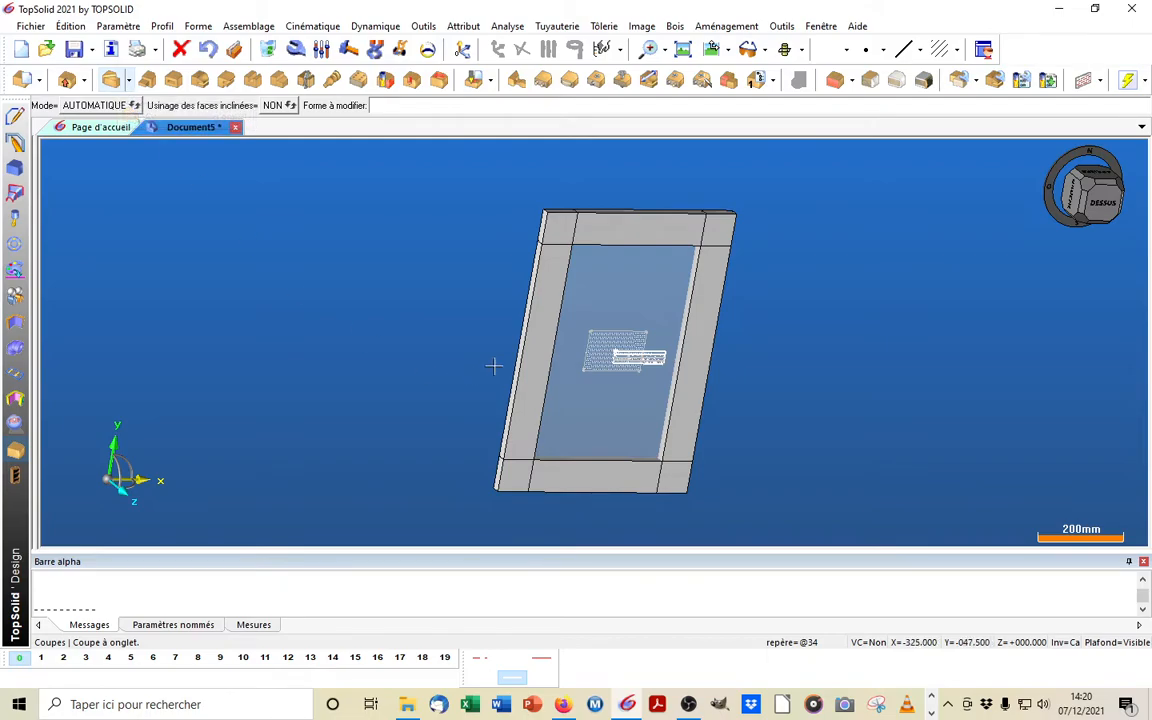
{"action": "left_click", "coordinate": [533, 345]}
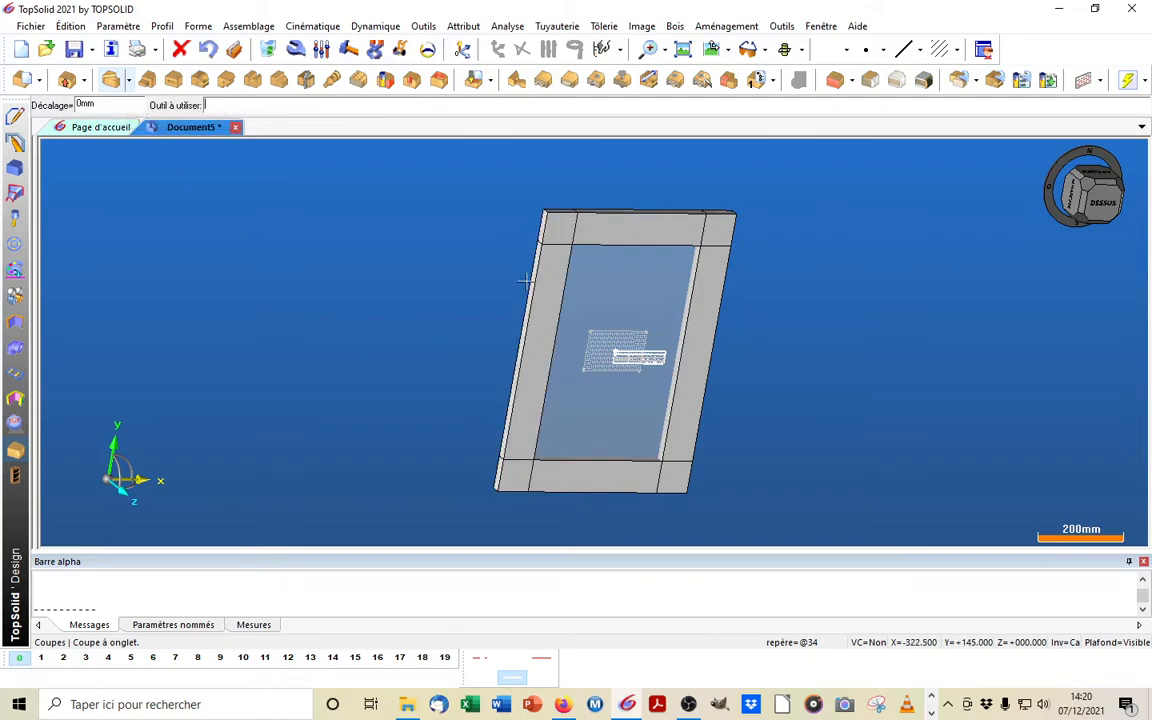
{"action": "left_click", "coordinate": [608, 247]}
{"action": "left_click", "coordinate": [489, 204]}
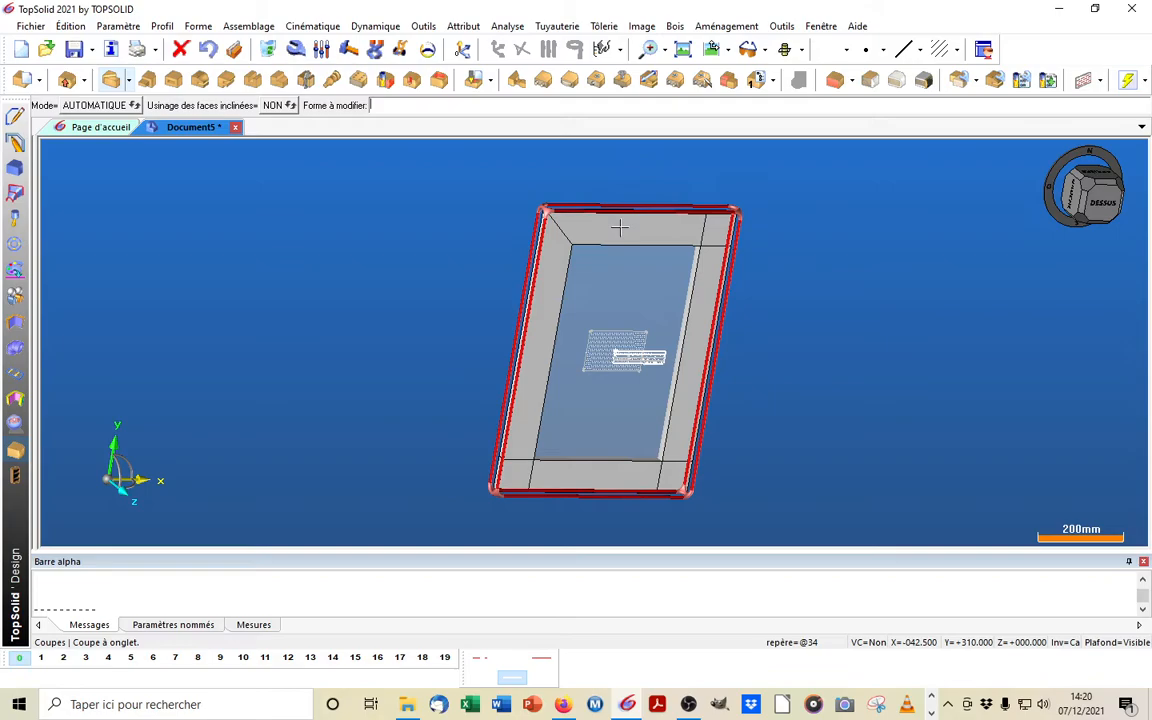
Move the frame's four members to quick level 1, then show that level and hide level 0 with the pilot block
{"action": "left_click", "coordinate": [41, 660]}
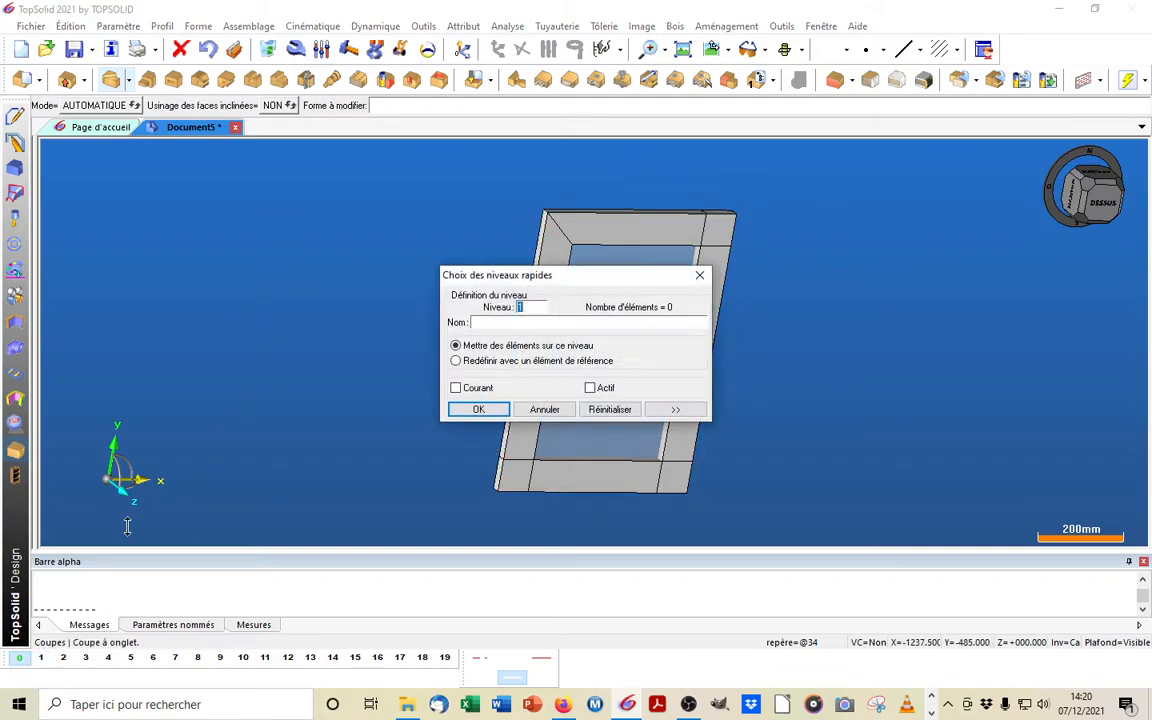
{"action": "left_click", "coordinate": [522, 438]}
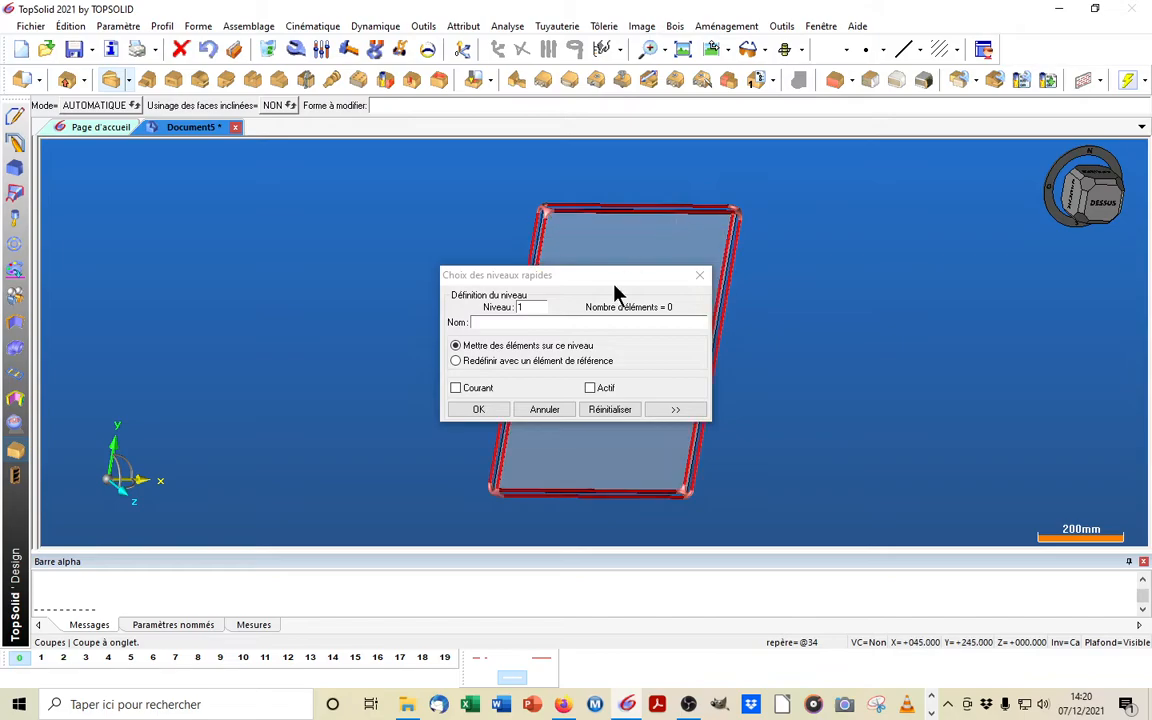
{"action": "left_click", "coordinate": [478, 410]}
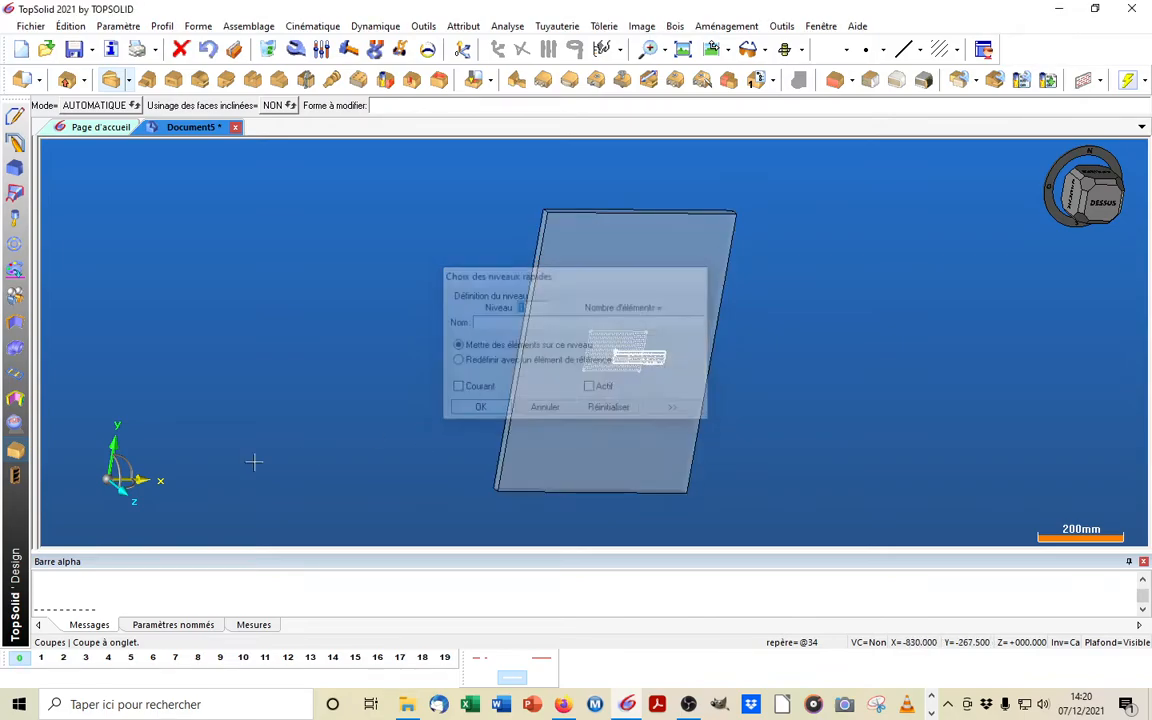
{"action": "left_click", "coordinate": [42, 661]}
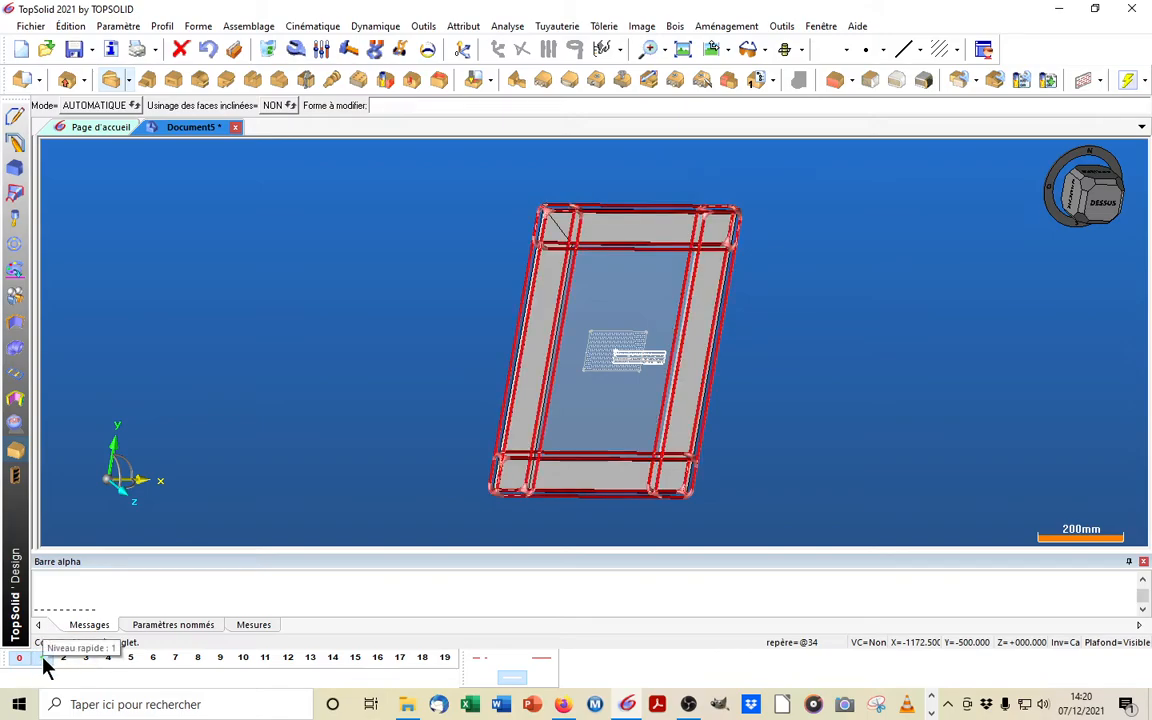
{"action": "left_click", "coordinate": [21, 660]}
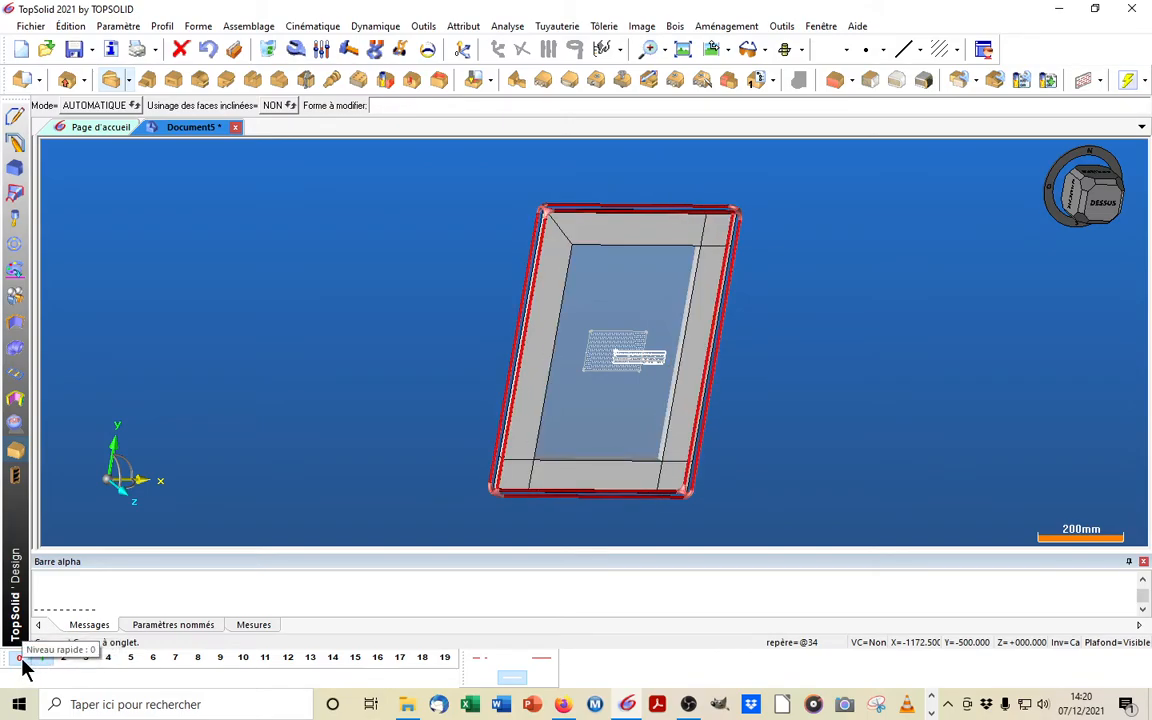
{"action": "left_click", "coordinate": [22, 660]}
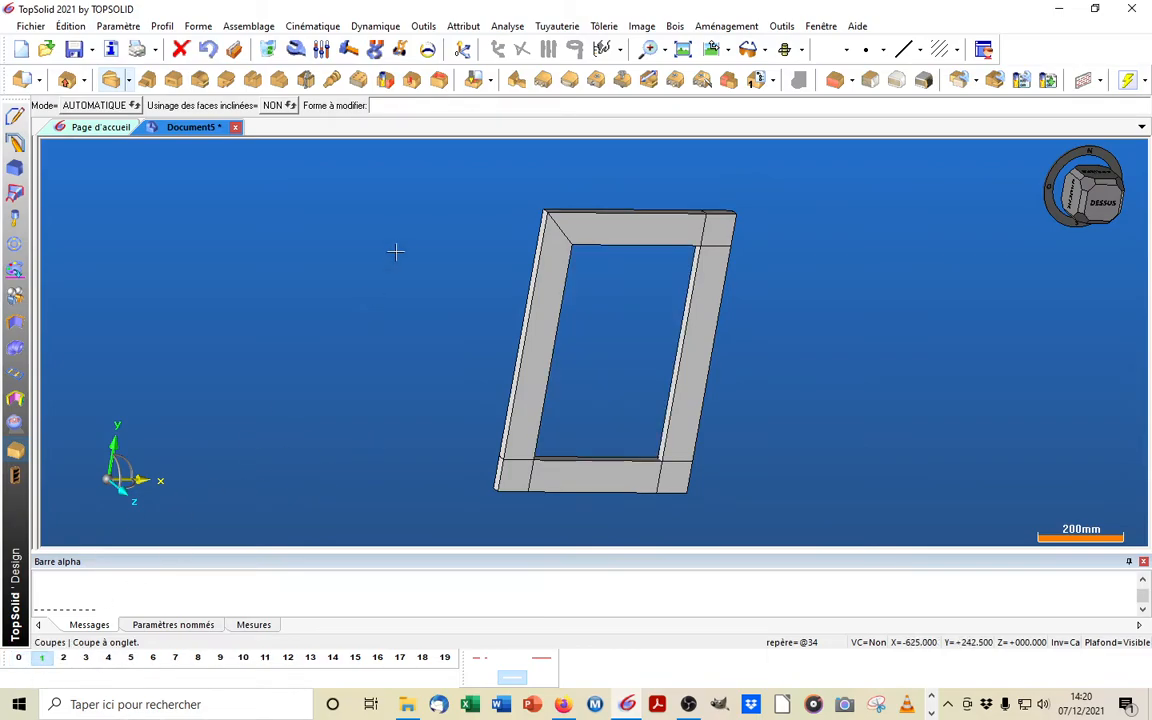
Mitre the frame's top-right corner between the top rail and the right stile, using automatic mode with a 0 mm offset
{"action": "left_click", "coordinate": [111, 80]}
{"action": "left_click", "coordinate": [678, 194]}
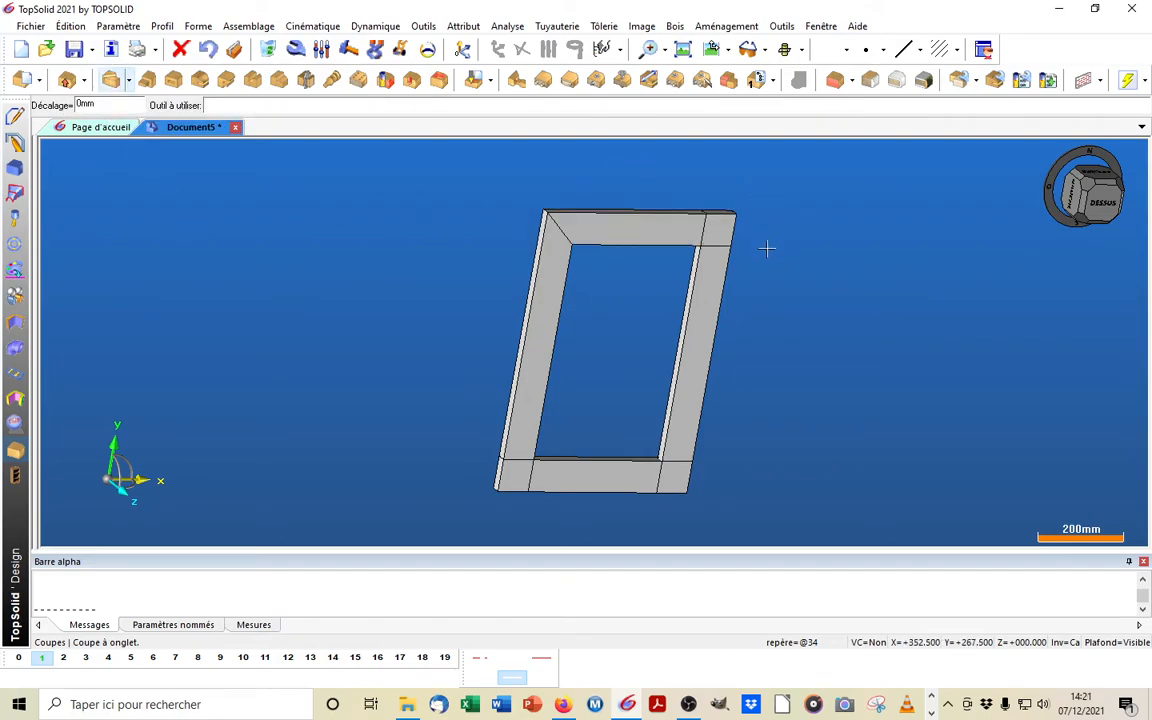
{"action": "left_click", "coordinate": [718, 244]}
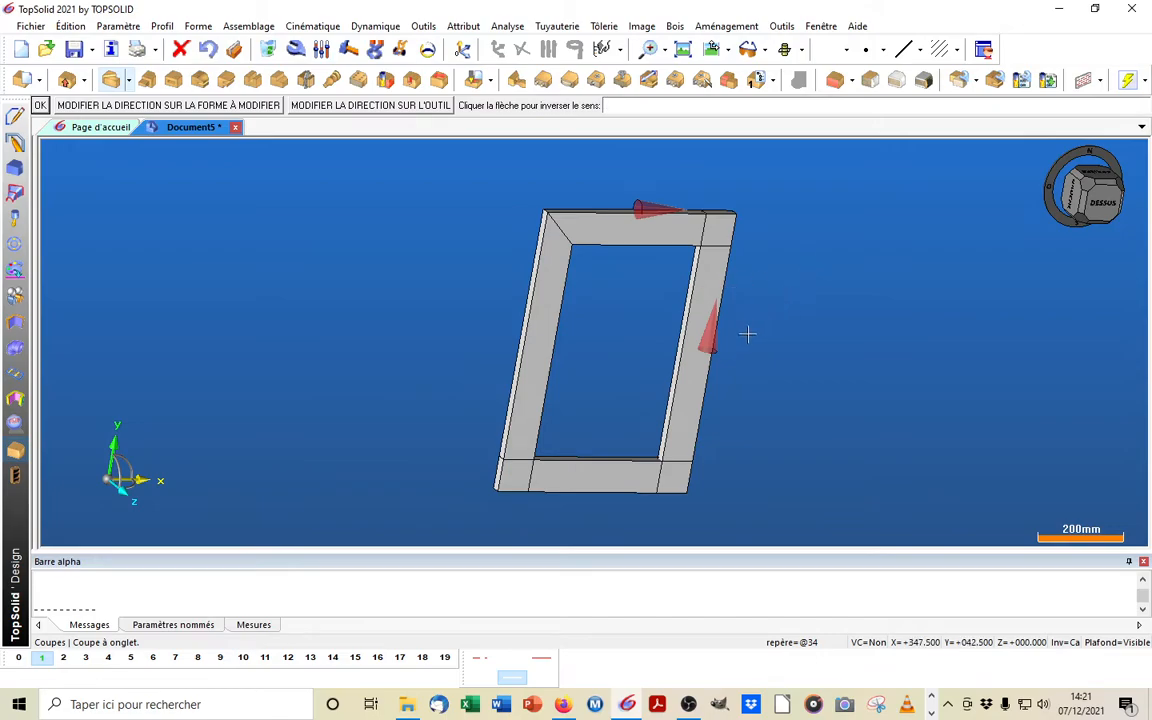
{"action": "key", "text": "Return"}
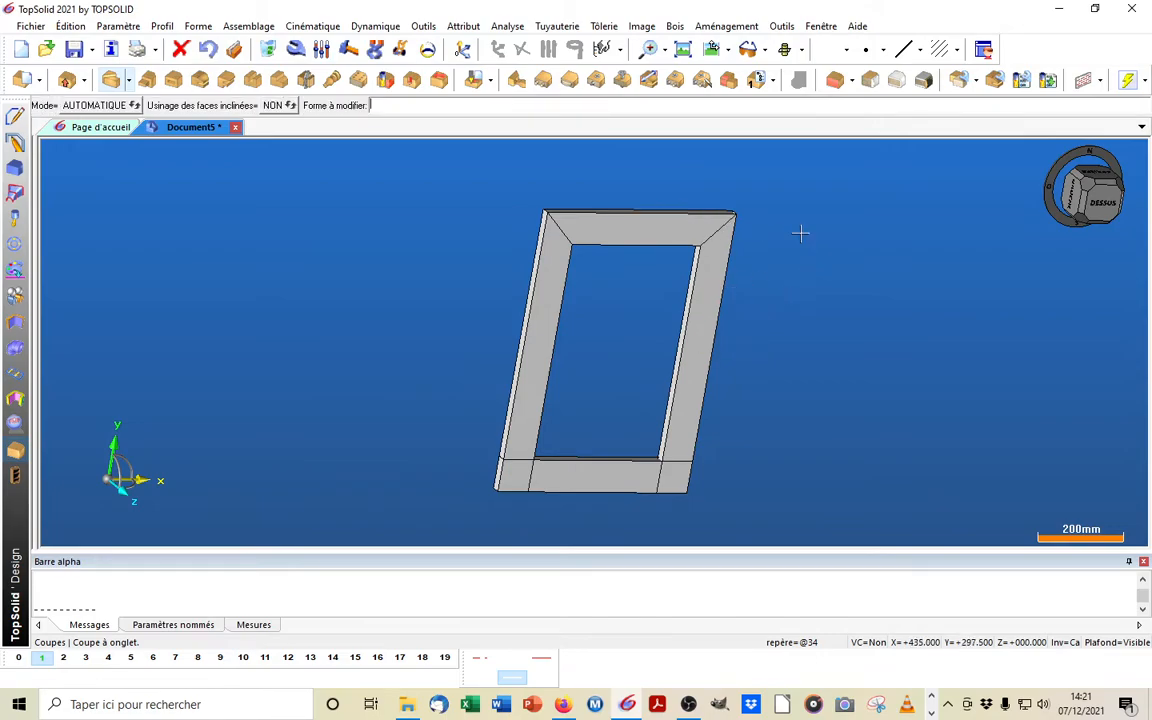
Mitre the frame's two bottom corners, joining the bottom rail to the right stile and to the left stile in automatic mode
{"action": "left_click", "coordinate": [700, 345]}
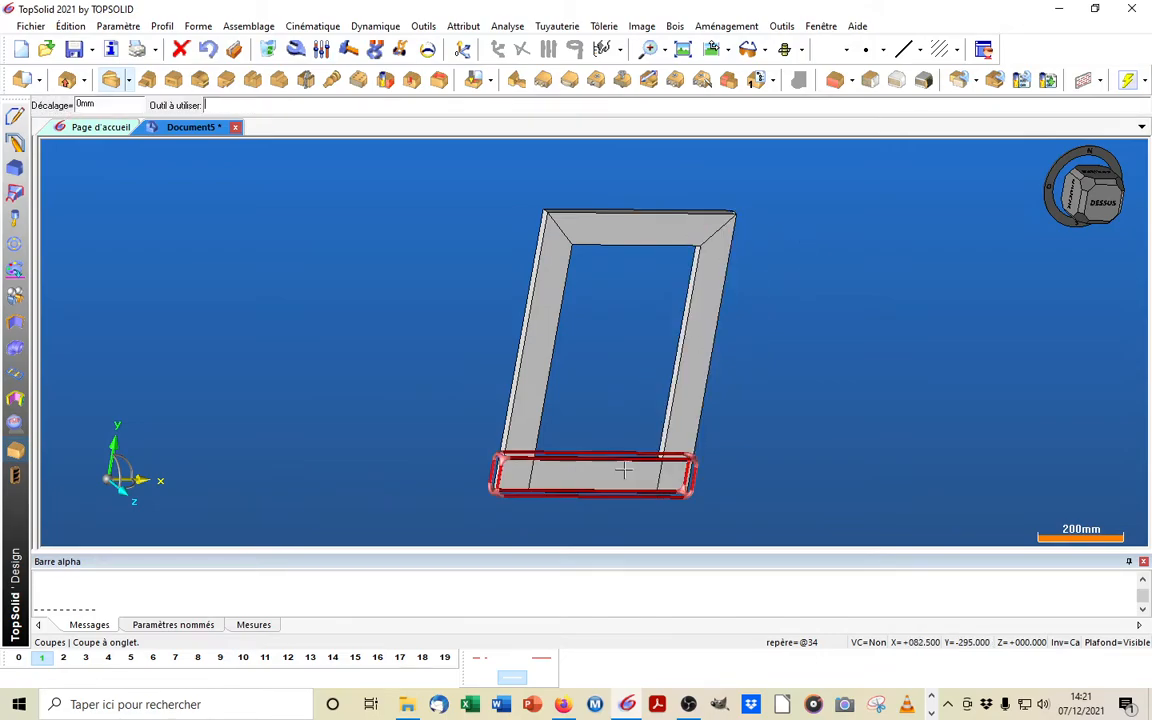
{"action": "left_click", "coordinate": [621, 478]}
{"action": "key", "text": "Return"}
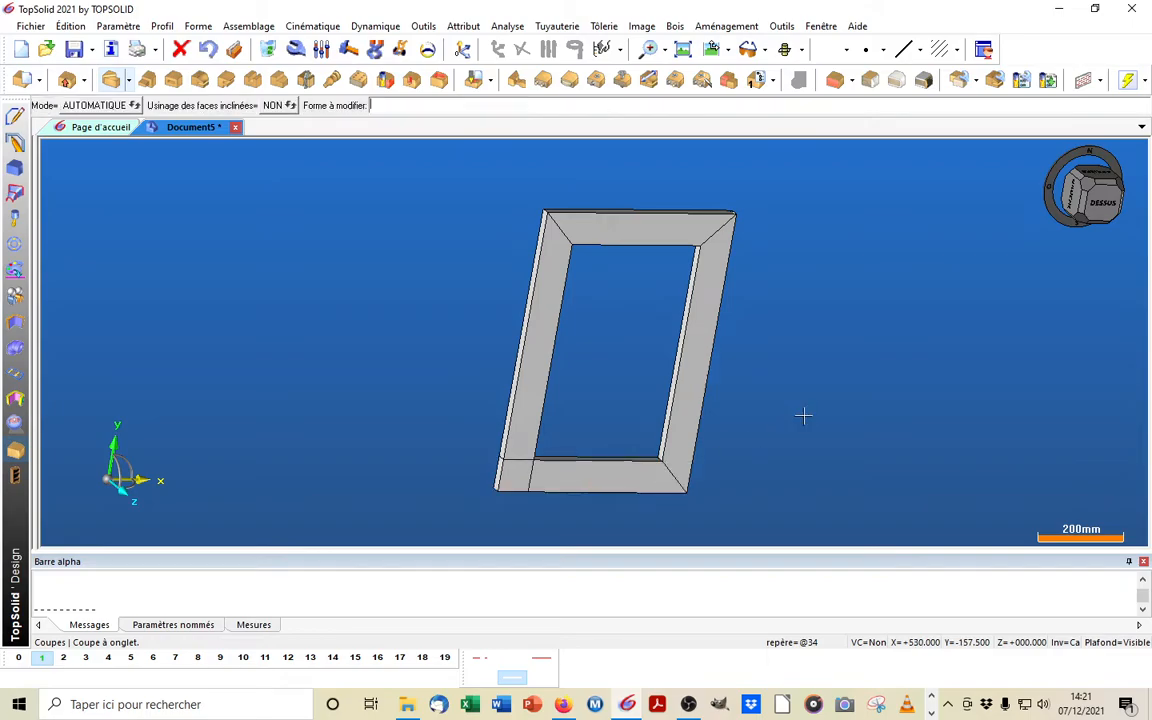
{"action": "left_click", "coordinate": [620, 470]}
{"action": "left_click", "coordinate": [492, 383]}
{"action": "key", "text": "Return"}
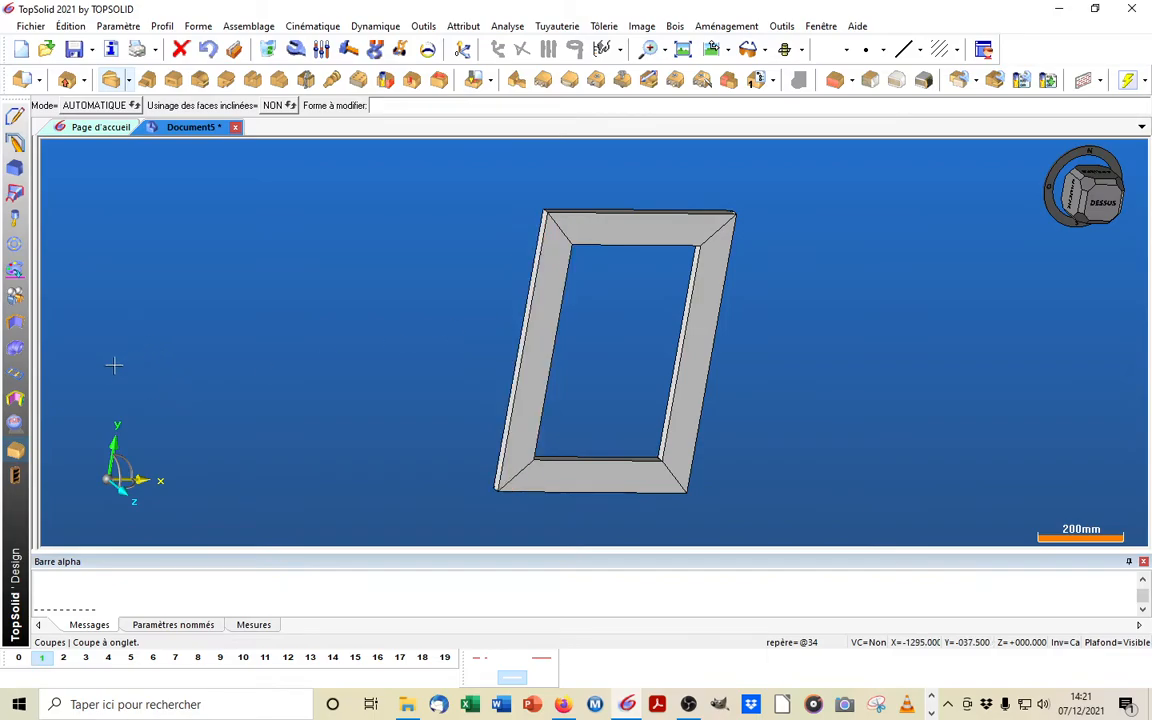
Show quick level 0 again and set the pilot block's X length to 600 mm in its construction tree
{"action": "left_click", "coordinate": [34, 375]}
{"action": "right_click", "coordinate": [178, 280]}
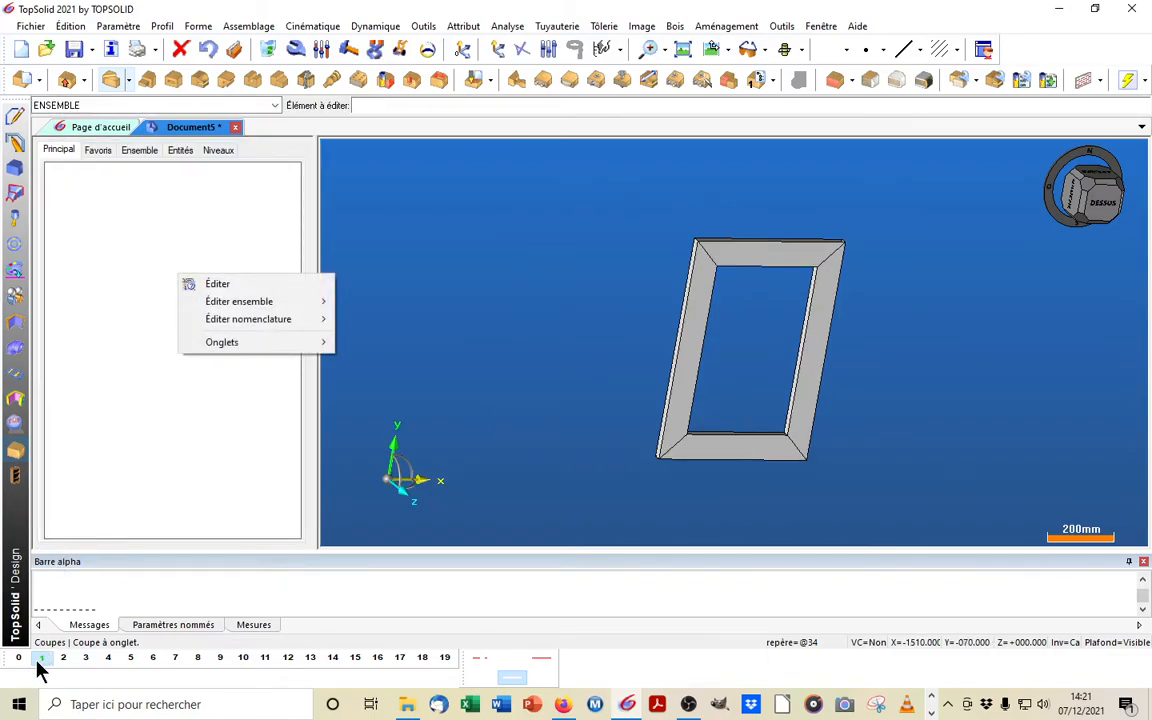
{"action": "left_click", "coordinate": [127, 470]}
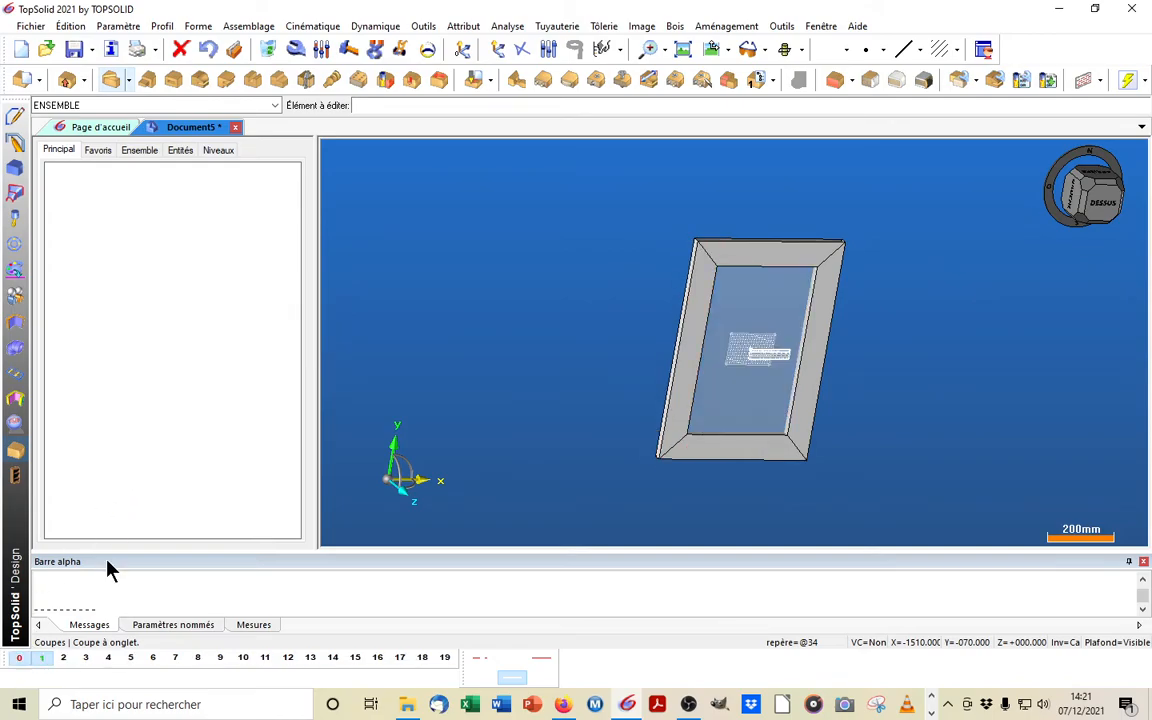
{"action": "right_click", "coordinate": [179, 376]}
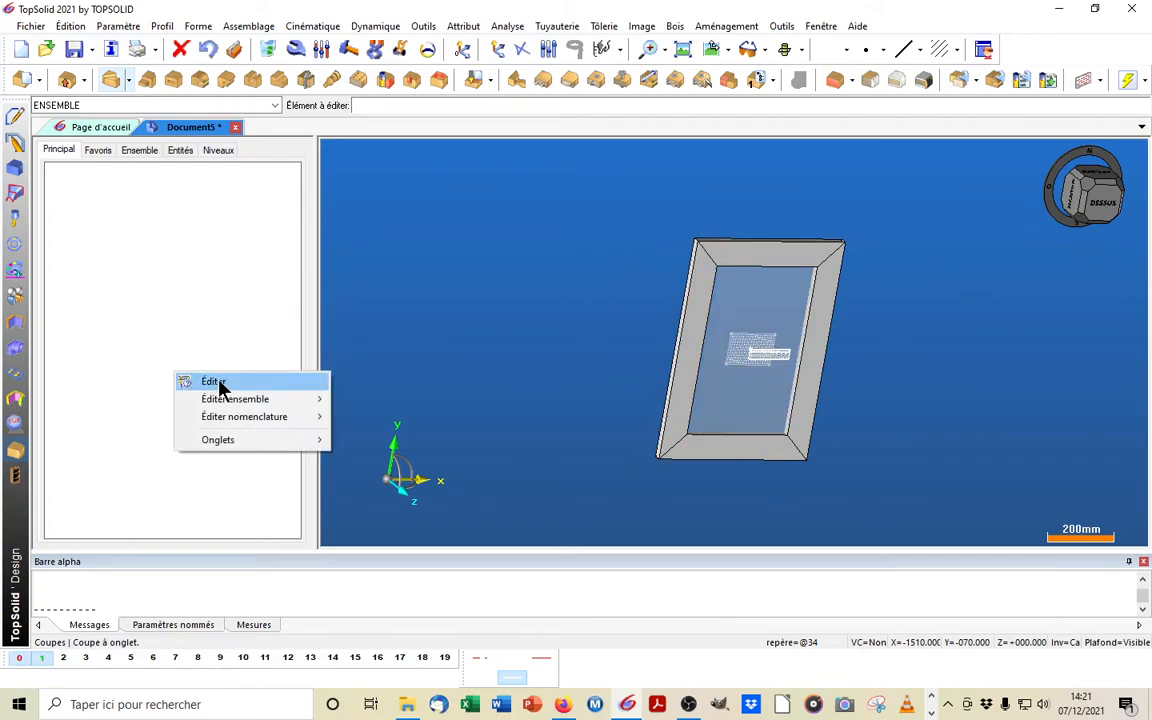
{"action": "left_click", "coordinate": [220, 384]}
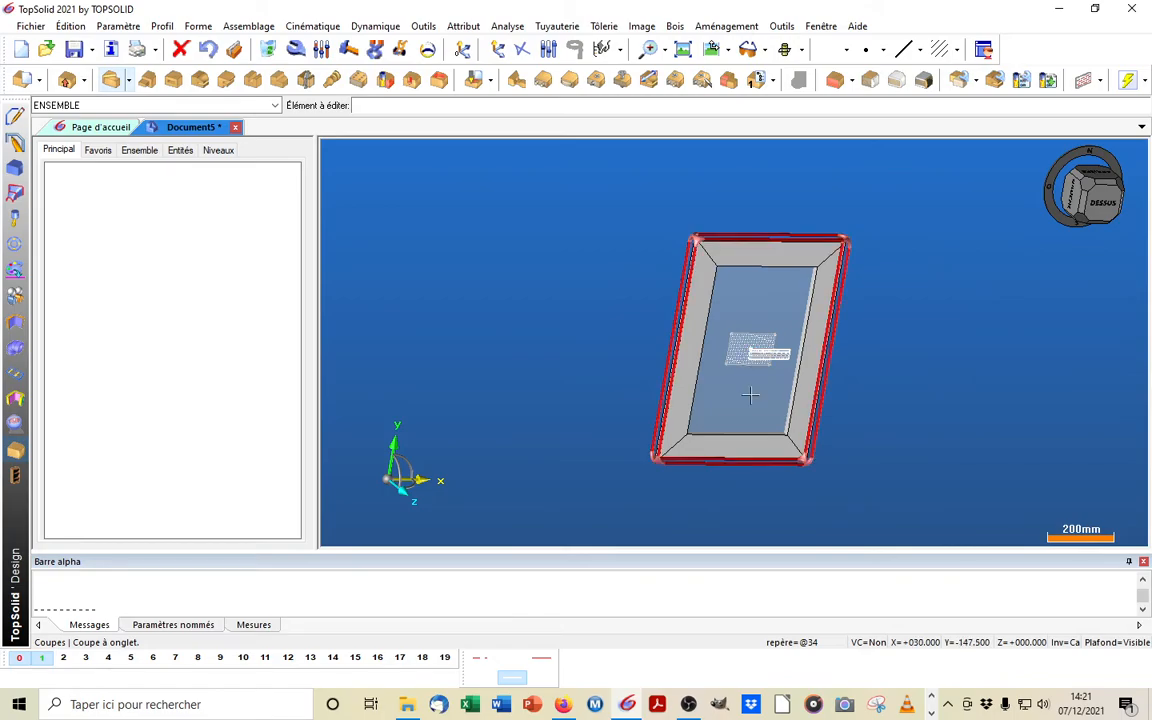
{"action": "left_click", "coordinate": [697, 335]}
{"action": "left_click", "coordinate": [53, 182]}
{"action": "double_click", "coordinate": [203, 207]}
{"action": "type", "text": "600"}
{"action": "key", "text": "Return"}
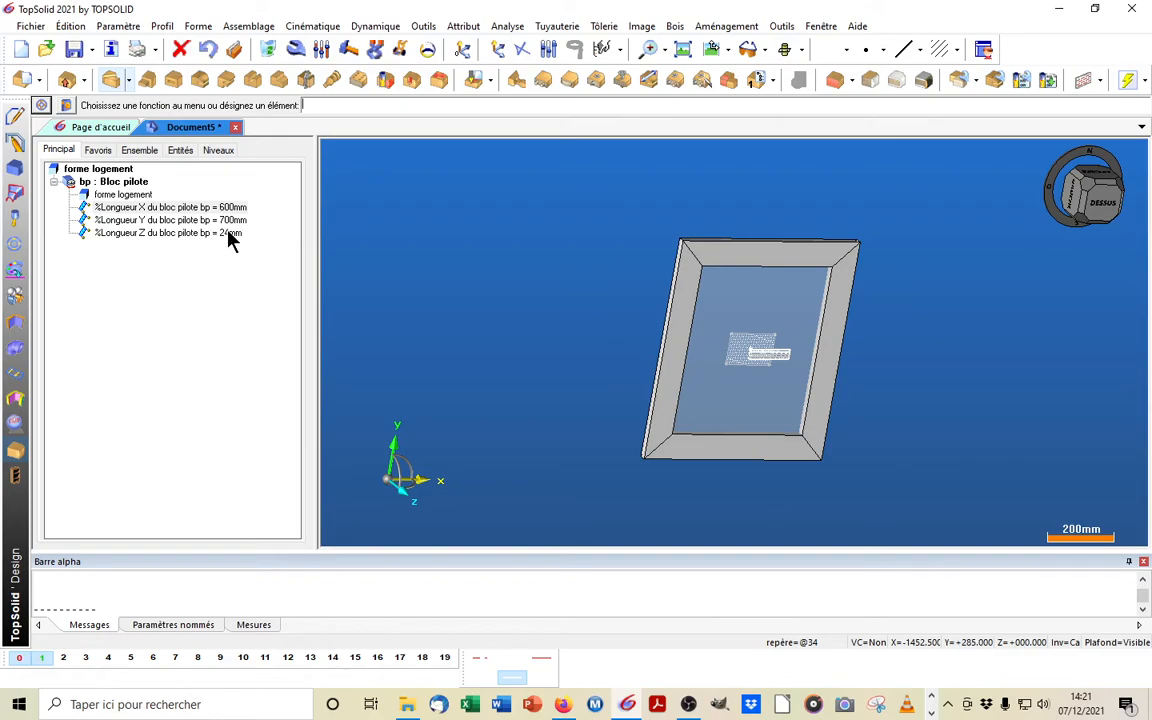
Examine the left stile's construction tree, expanding its constrained block to check the thickness, clearance and second-dimension parameters
{"action": "right_click", "coordinate": [216, 318]}
{"action": "left_click", "coordinate": [276, 329]}
{"action": "left_click", "coordinate": [668, 300]}
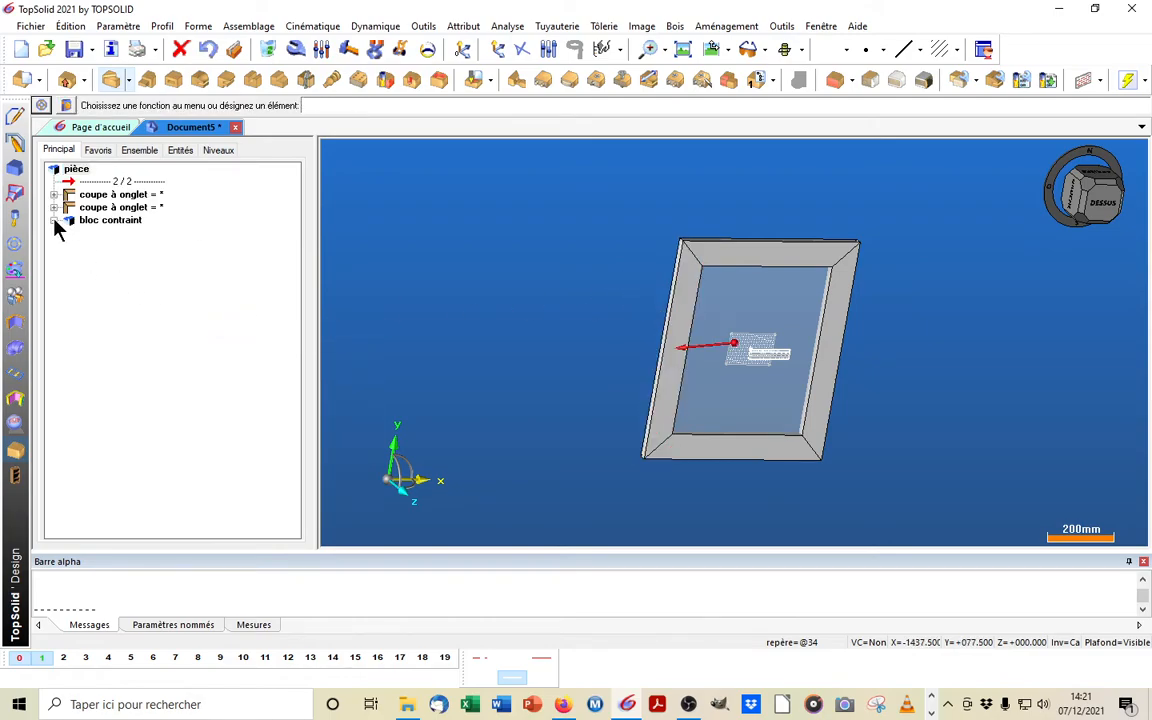
{"action": "left_click", "coordinate": [55, 221]}
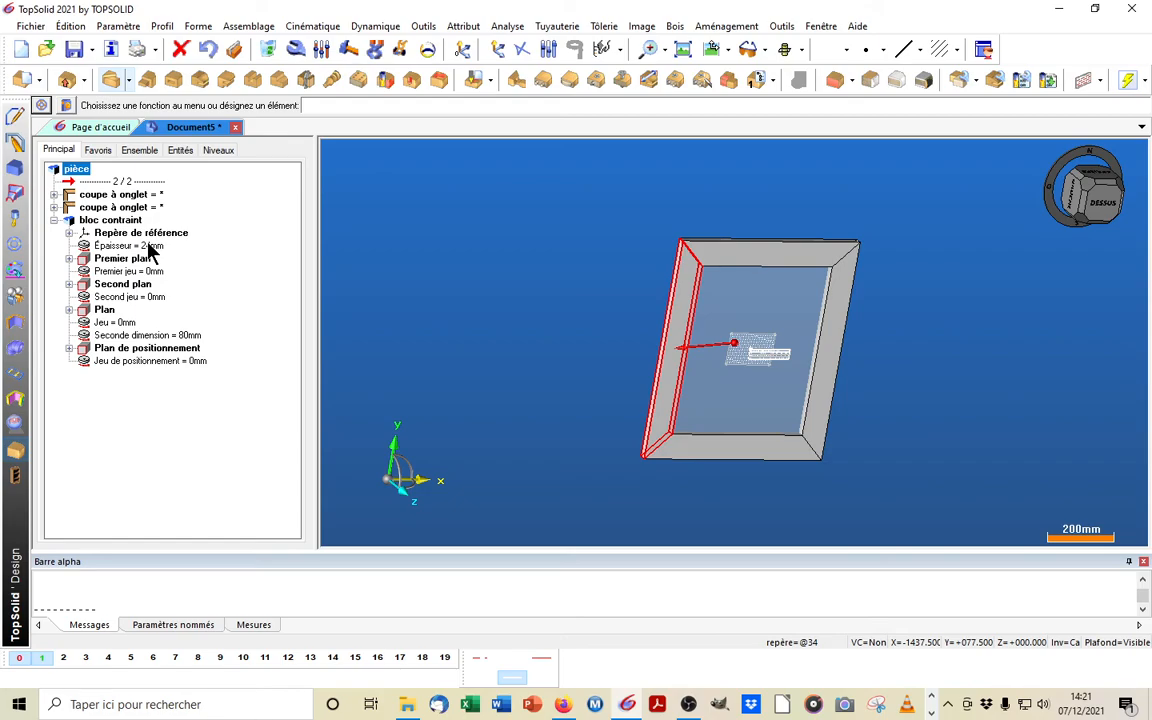
{"action": "left_click", "coordinate": [480, 270]}
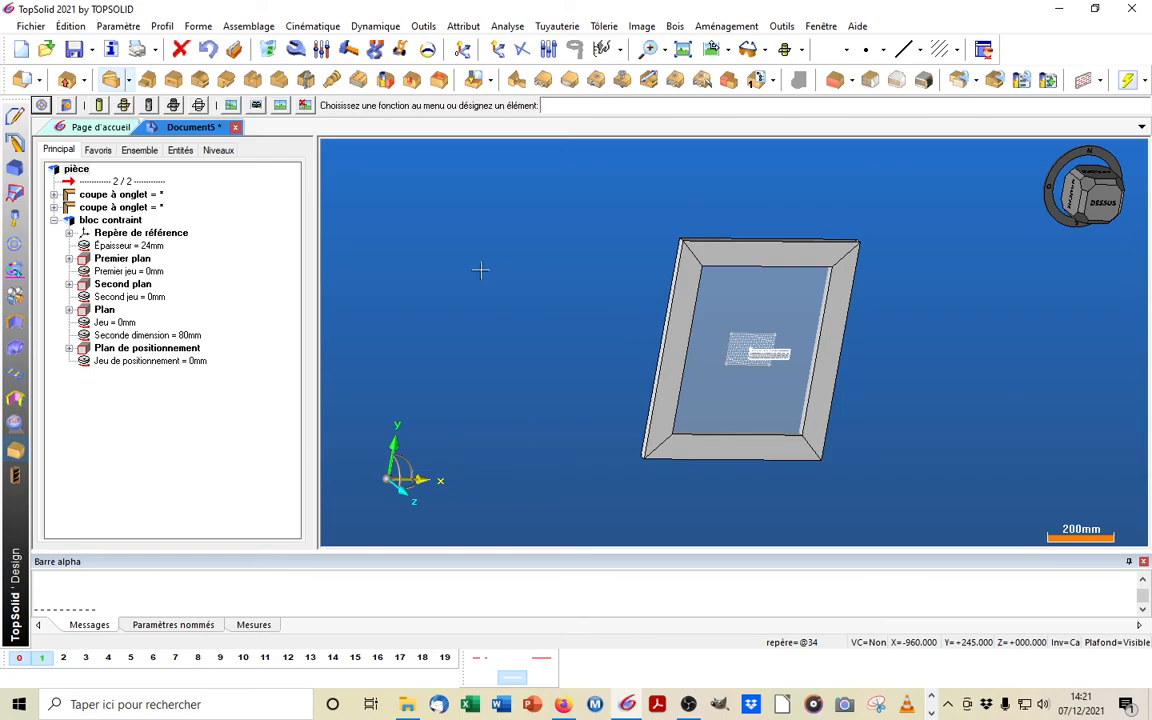